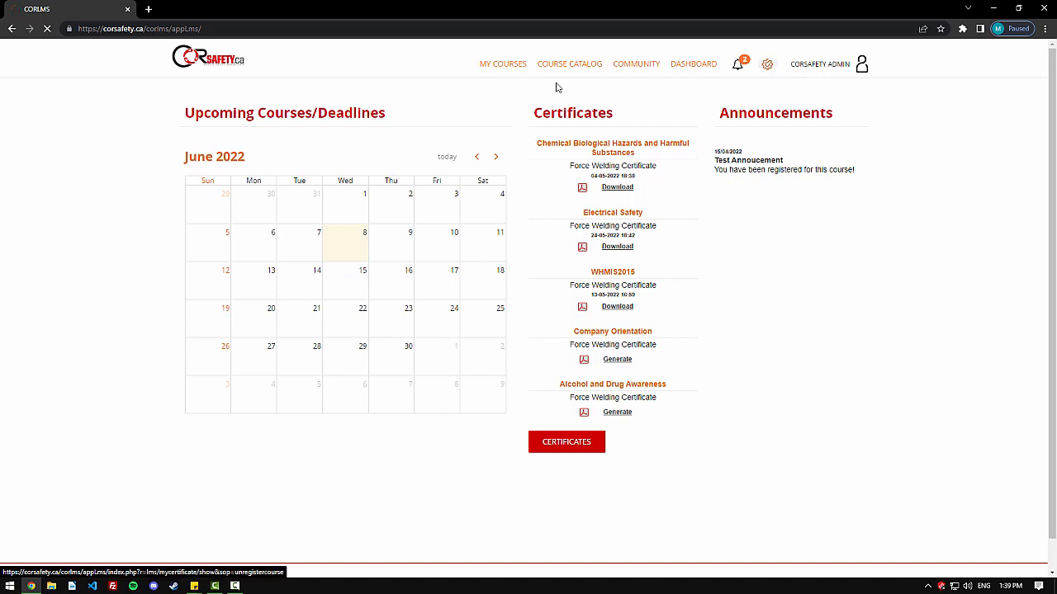
- Open the reports list and view the results of the Courses - Users report
mouse_move(287, 56)
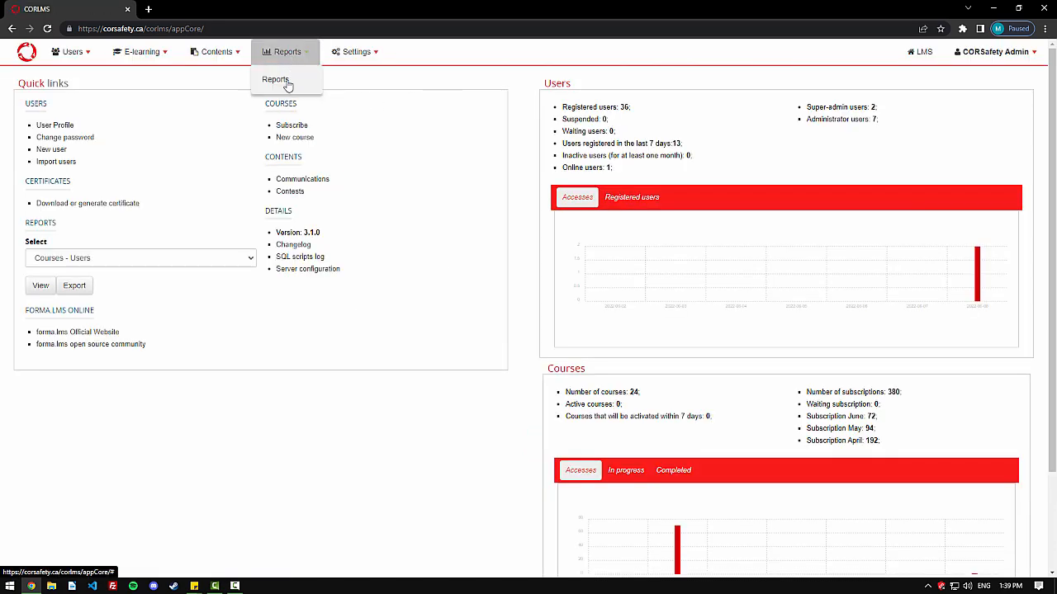
left_click(286, 80)
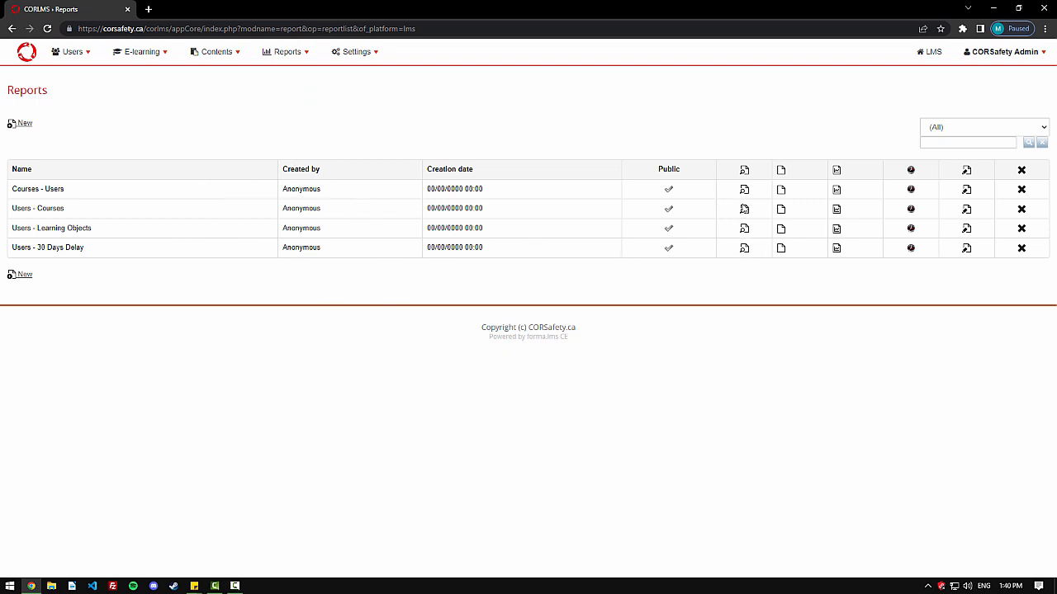
left_click(744, 191)
scroll(547, 239, "down", 2)
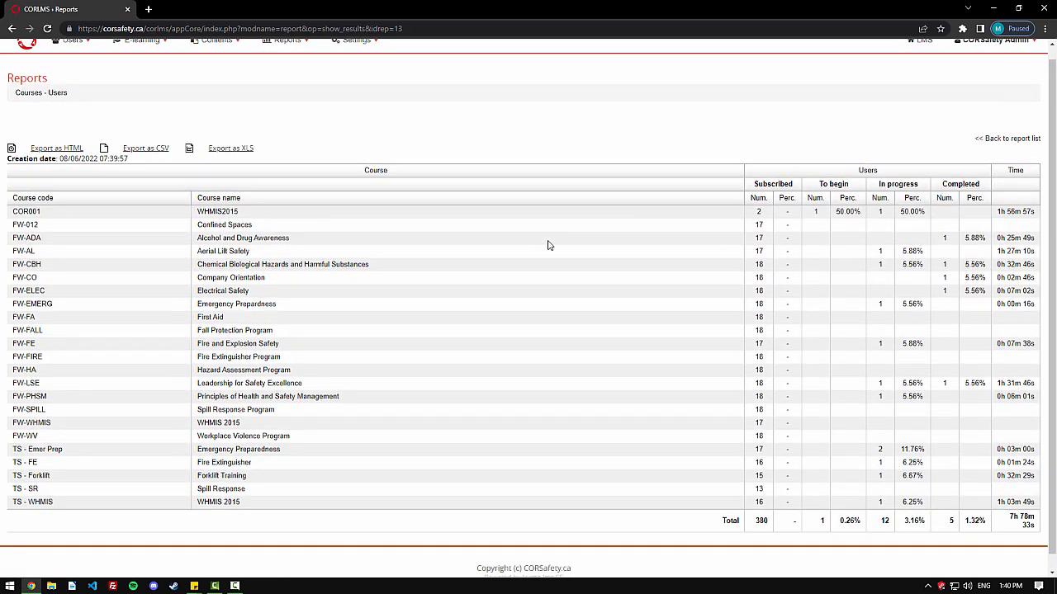
scroll(573, 252, "up", 2)
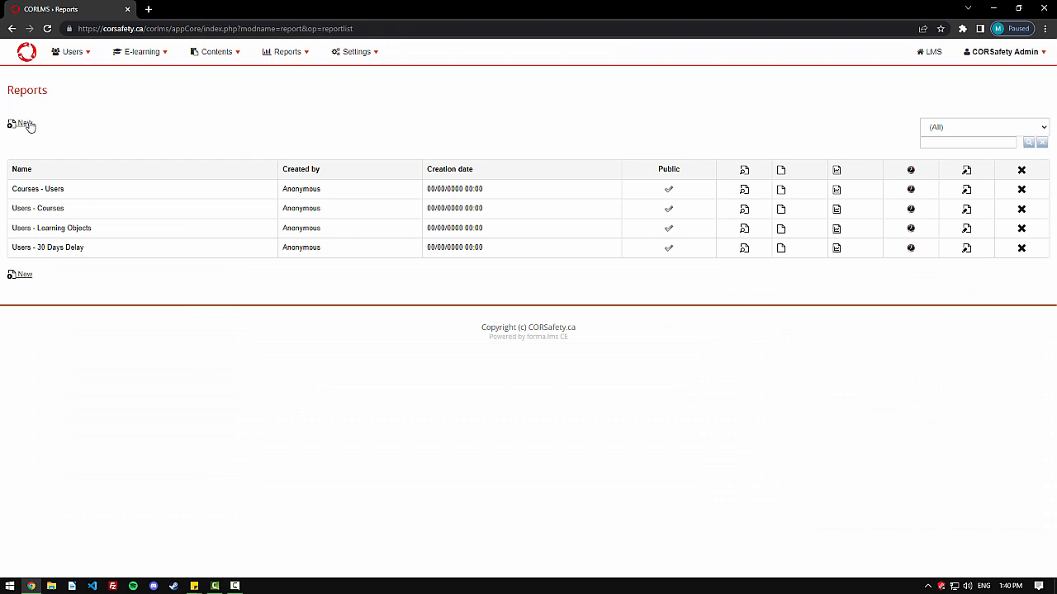
- Start a new report named "Triangle Steel User-Course Report" with the category Data aggregation on users and course
left_click(26, 127)
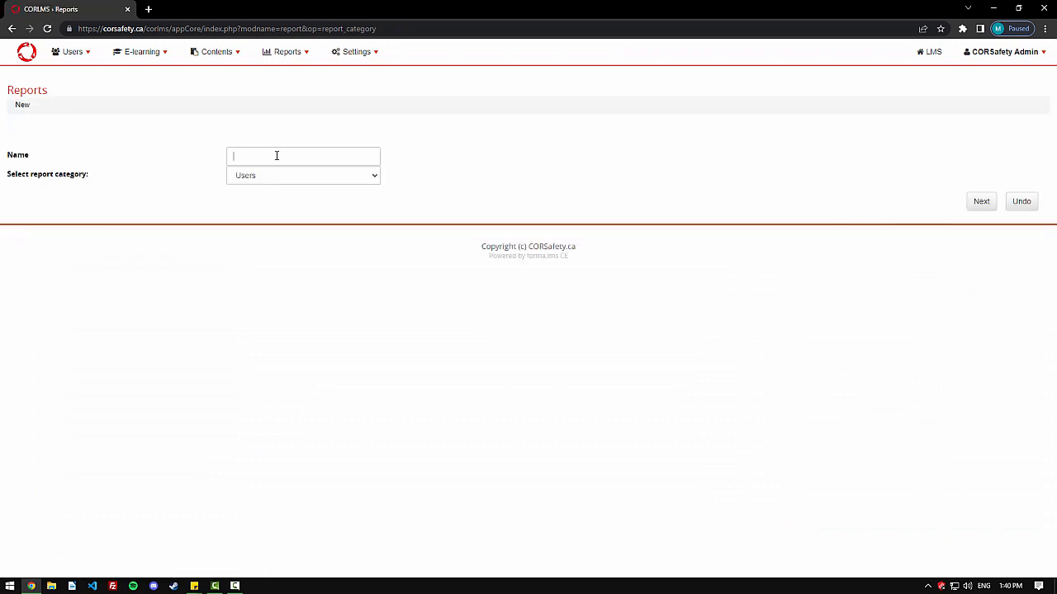
left_click(276, 155)
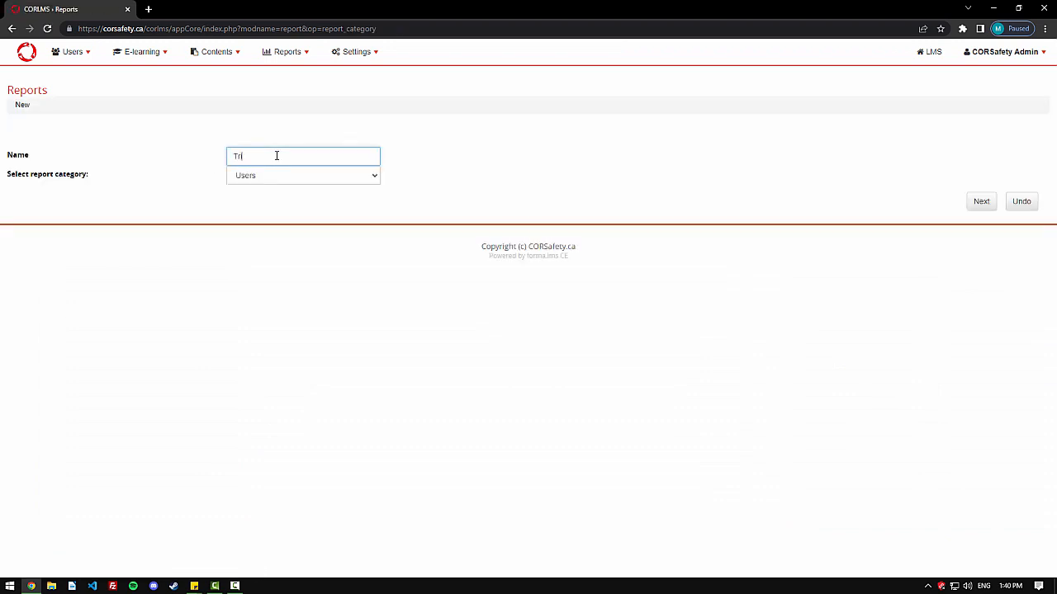
type("Triangl eSteel User-Course Report")
left_click(280, 180)
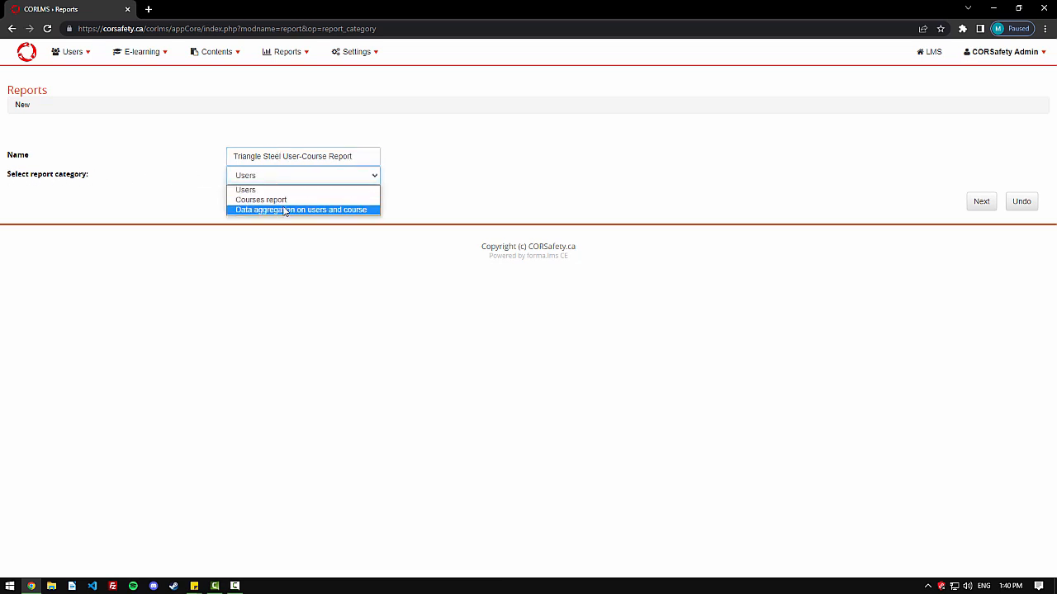
left_click(235, 211)
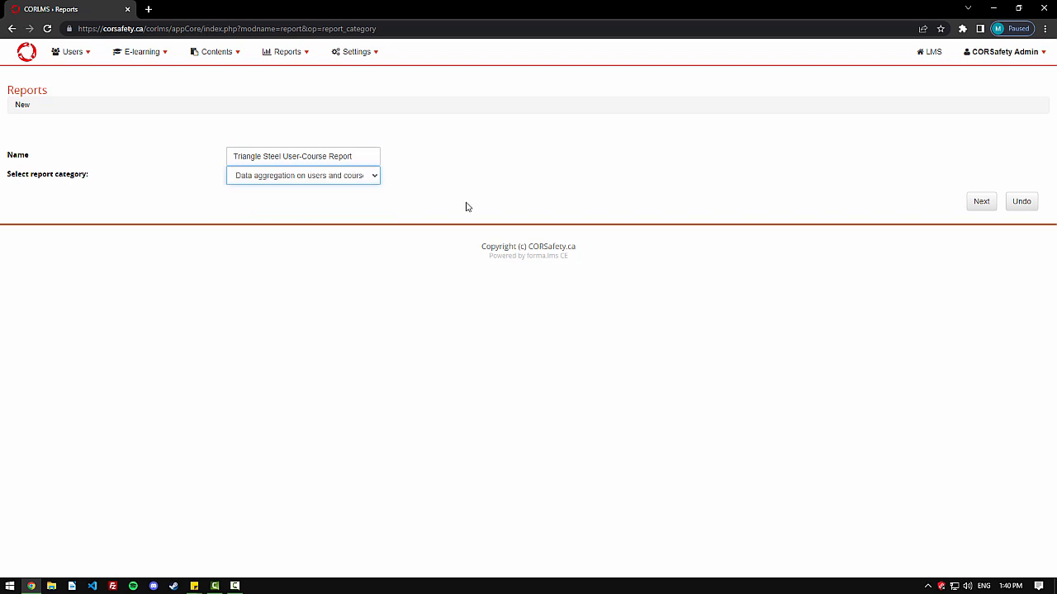
left_click(980, 202)
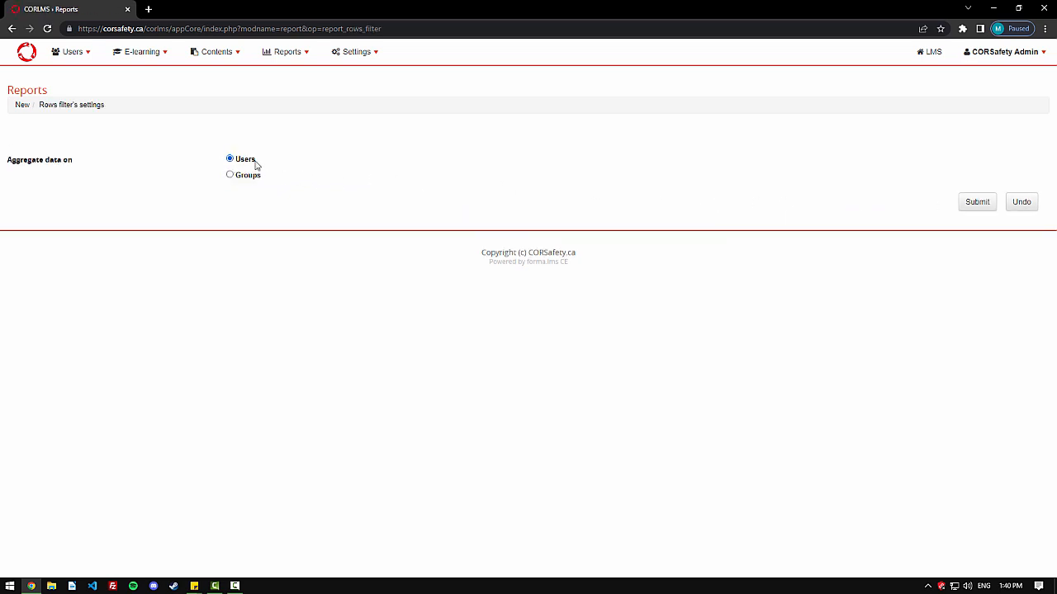
- Aggregate the data on Users and include the Triangle Steel organization node with its Descendants
left_click(978, 202)
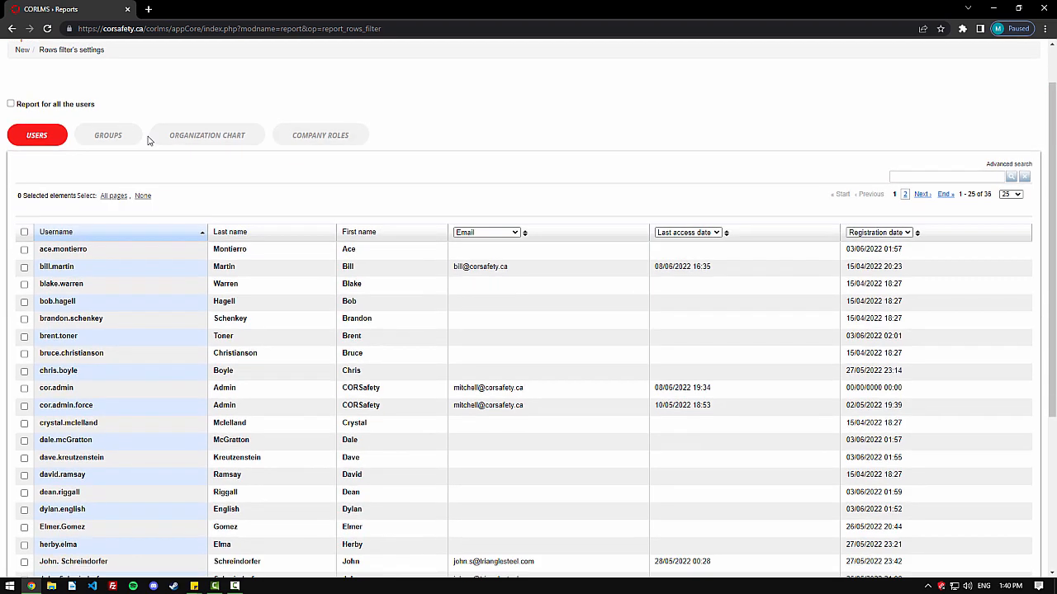
left_click(220, 143)
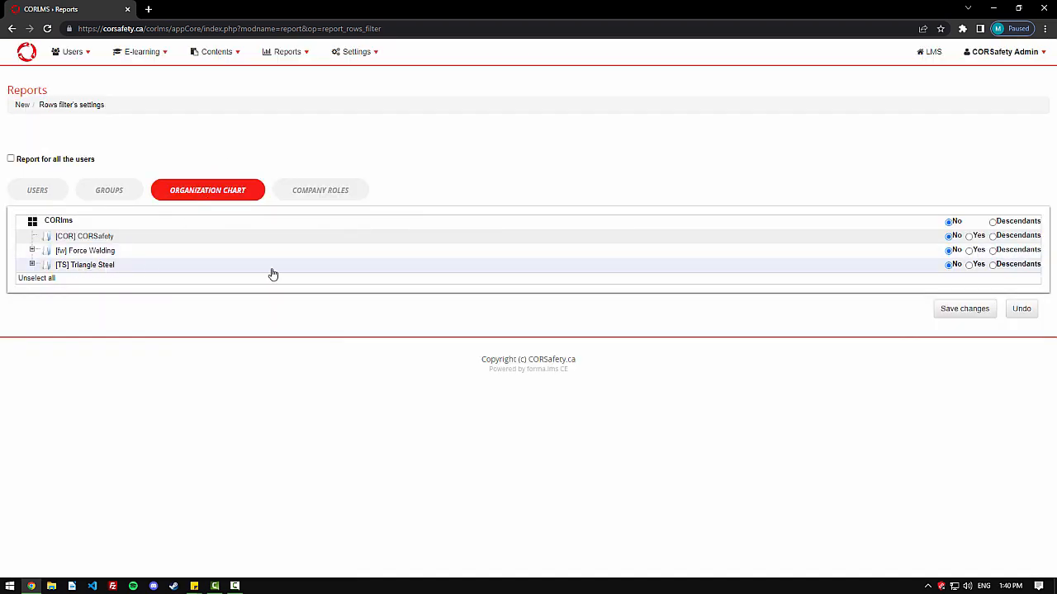
left_click(63, 268)
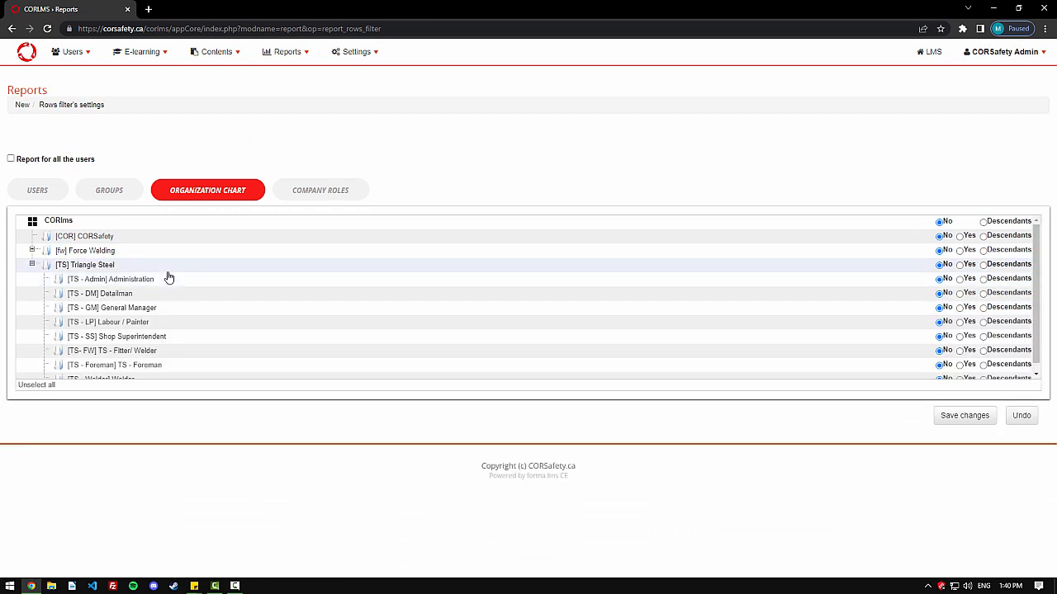
scroll(223, 297, "down", 1)
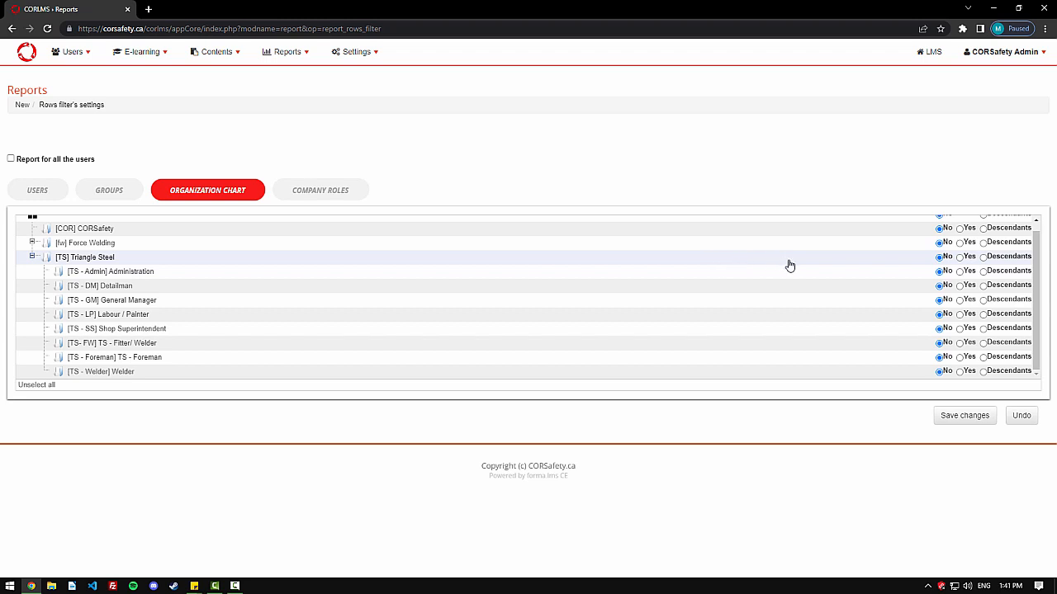
left_click(983, 257)
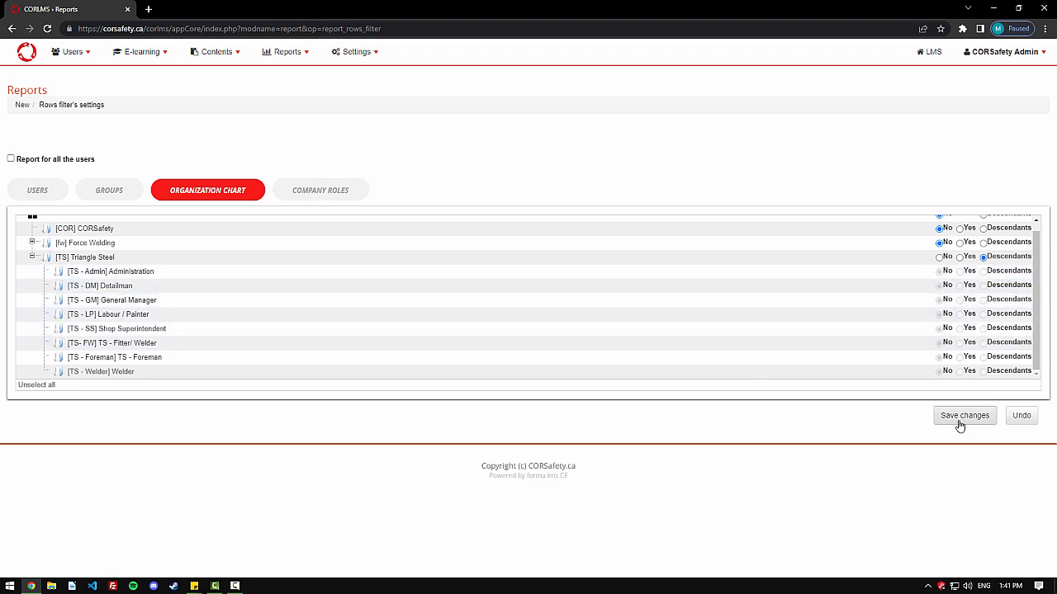
- Look through the company roles and the individual users available for the rows filter
left_click(319, 192)
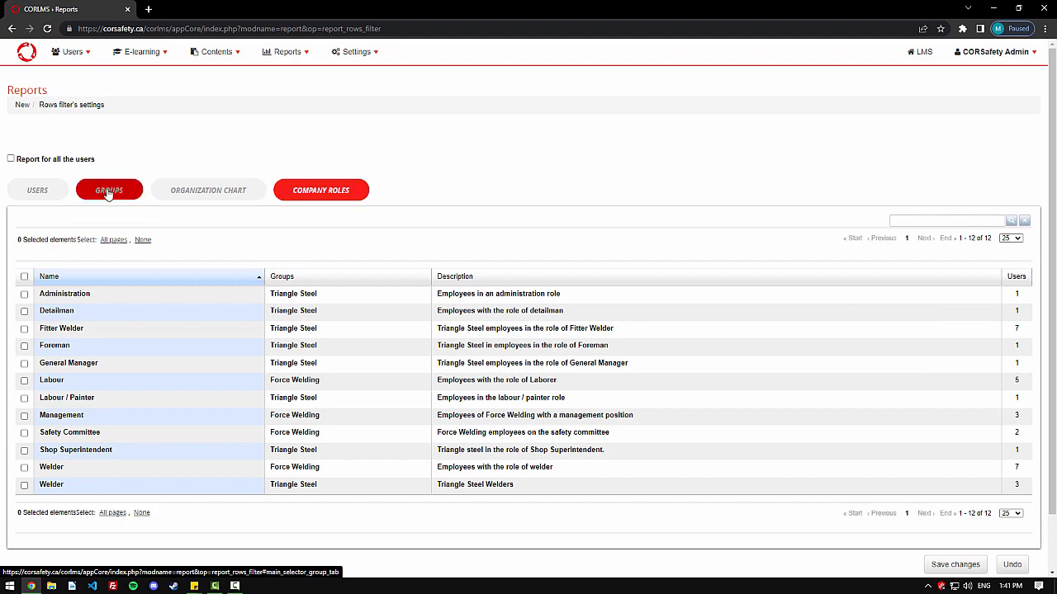
left_click(60, 193)
scroll(248, 310, "down", 5)
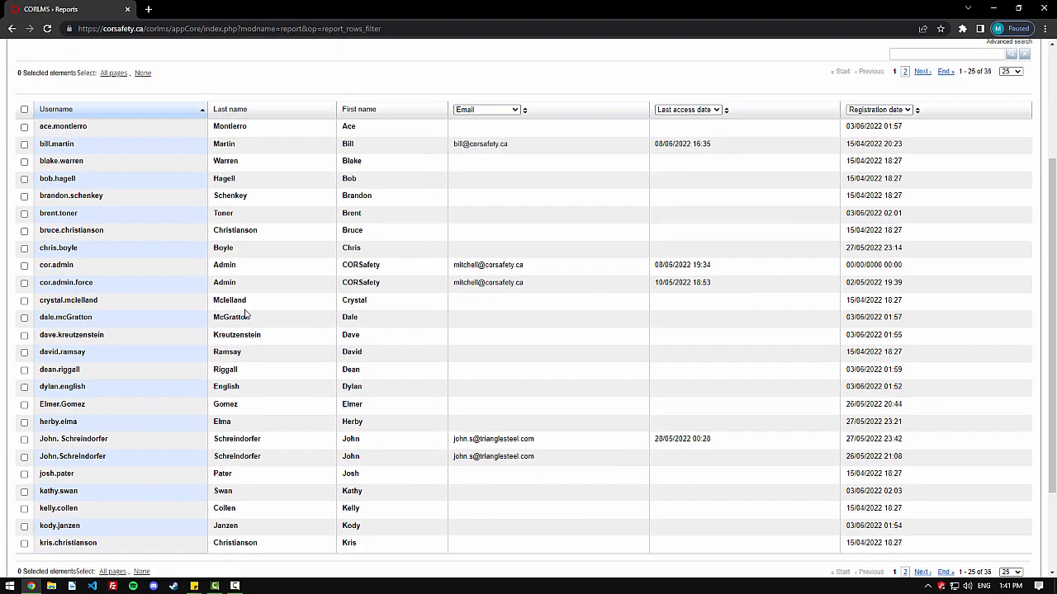
scroll(466, 366, "up", 5)
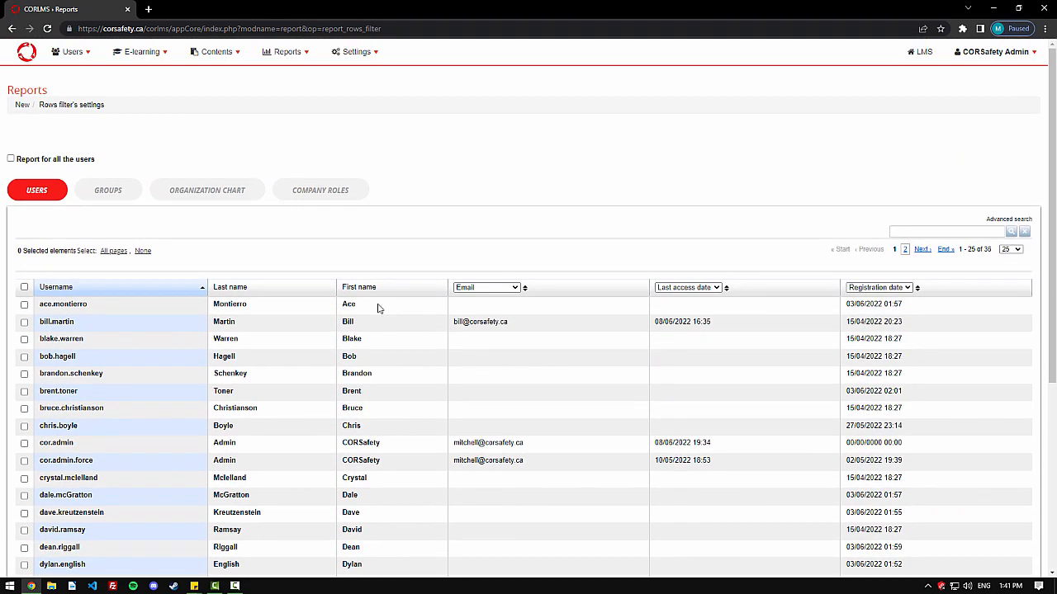
- Save the organization chart selection and submit "Relates users to courses" as the columns data
left_click(208, 191)
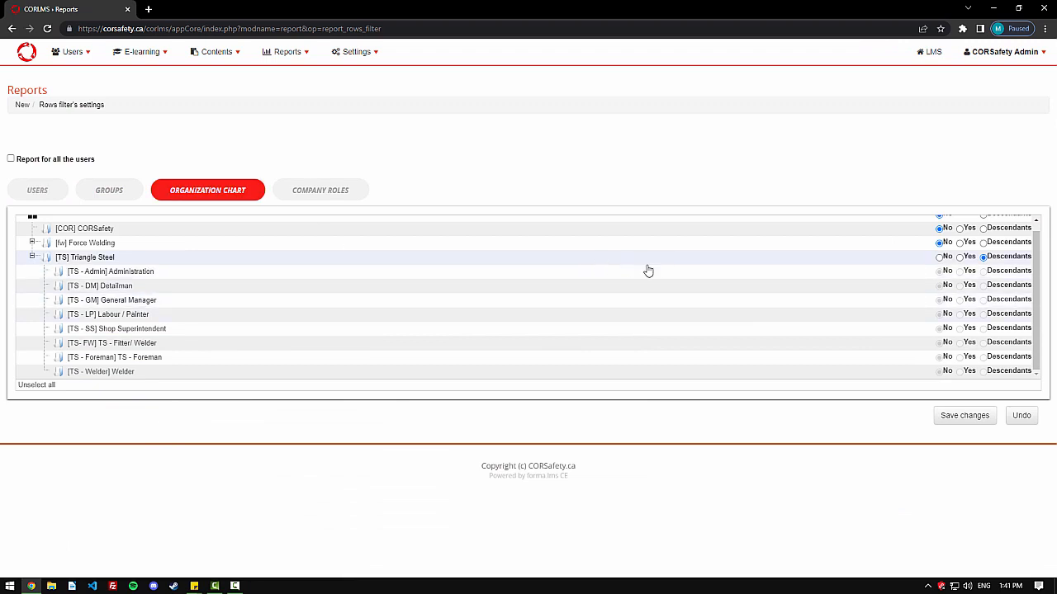
left_click(958, 420)
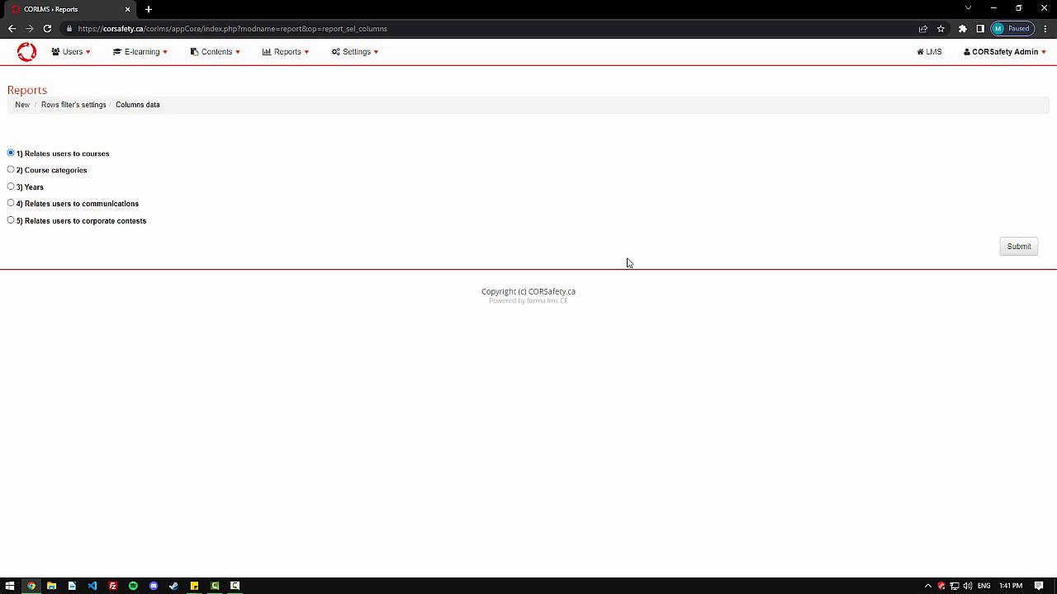
left_click(1016, 252)
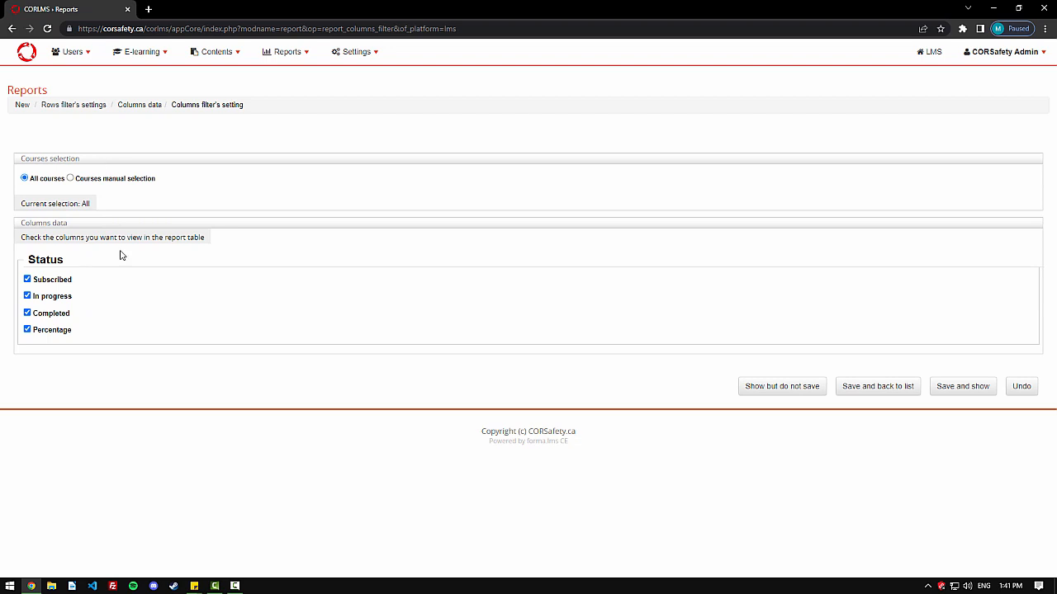
- Switch the report to manual course selection and list the courses in the Triangle Steel category
left_click(71, 183)
left_click_drag(156, 181, 71, 183)
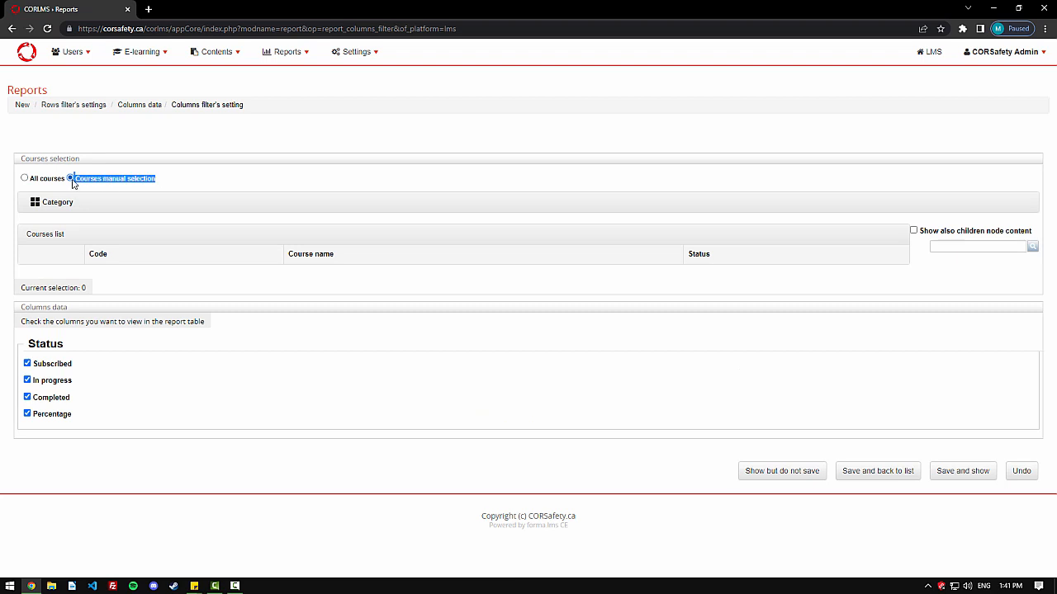
left_click(182, 182)
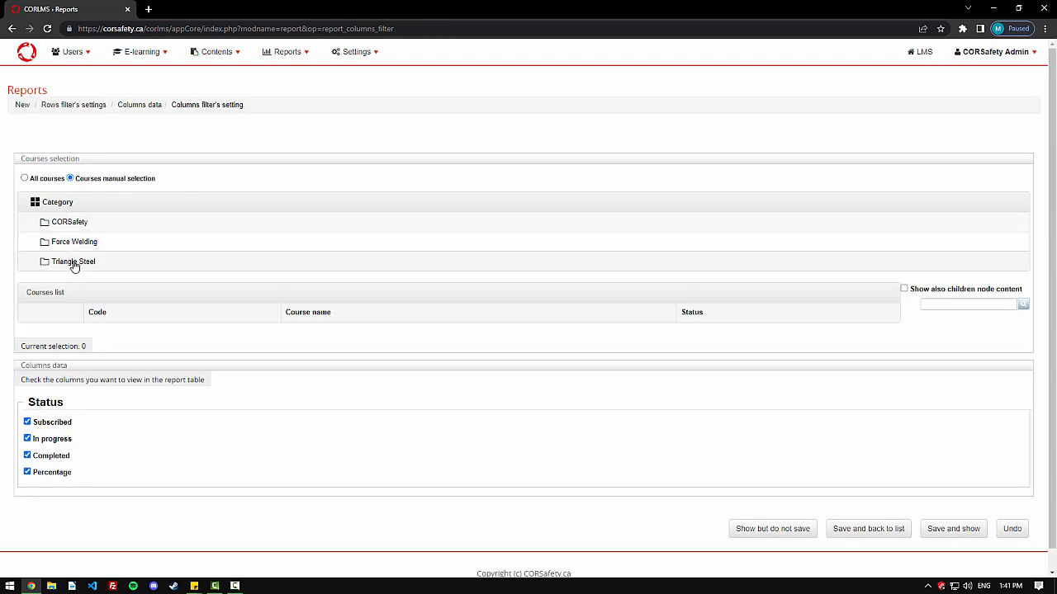
left_click(75, 263)
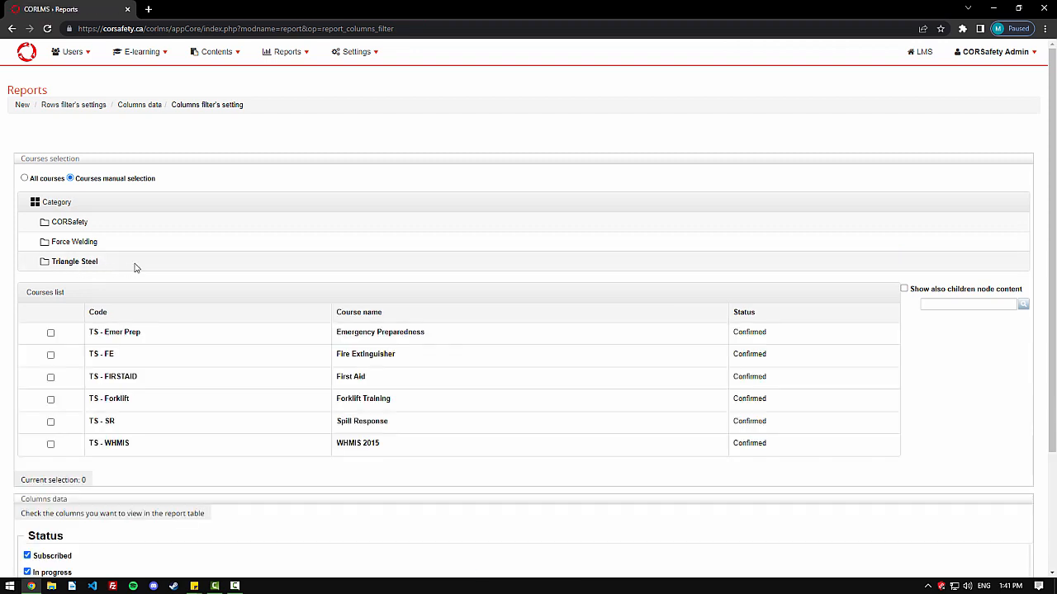
- Include the Emergency Preparedness, Fire Extinguisher, First Aid, Forklift Training, Spill Response and WHMIS 2015 courses
scroll(87, 266, "down", 3)
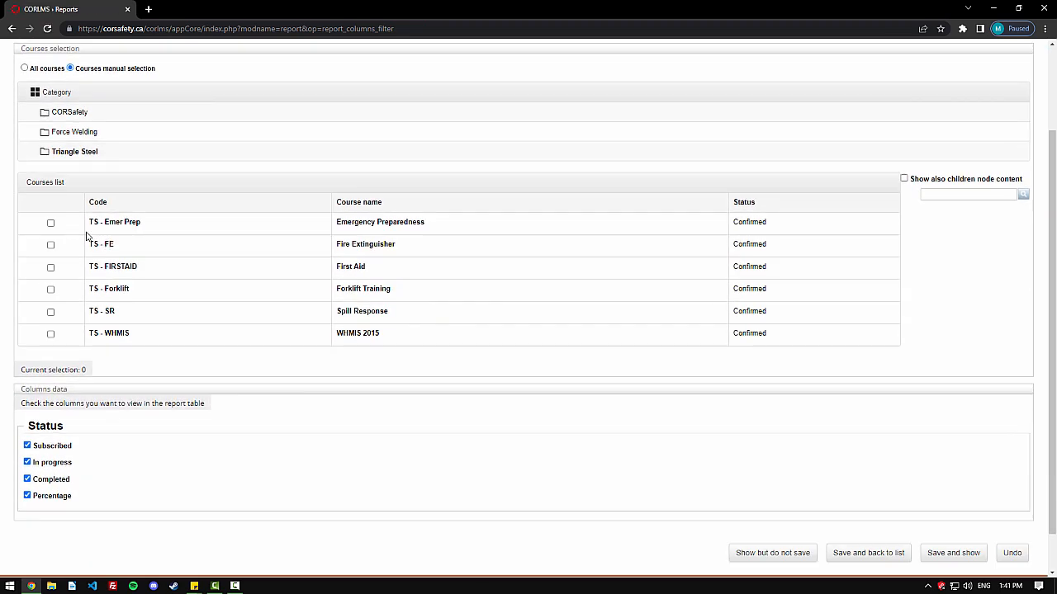
left_click(51, 225)
left_click(50, 244)
left_click(50, 267)
left_click(51, 289)
left_click(51, 312)
left_click(50, 333)
- Exclude the Percentage column from the report, keeping Subscribed, In progress and Completed, and save and show the report
scroll(83, 322, "down", 1)
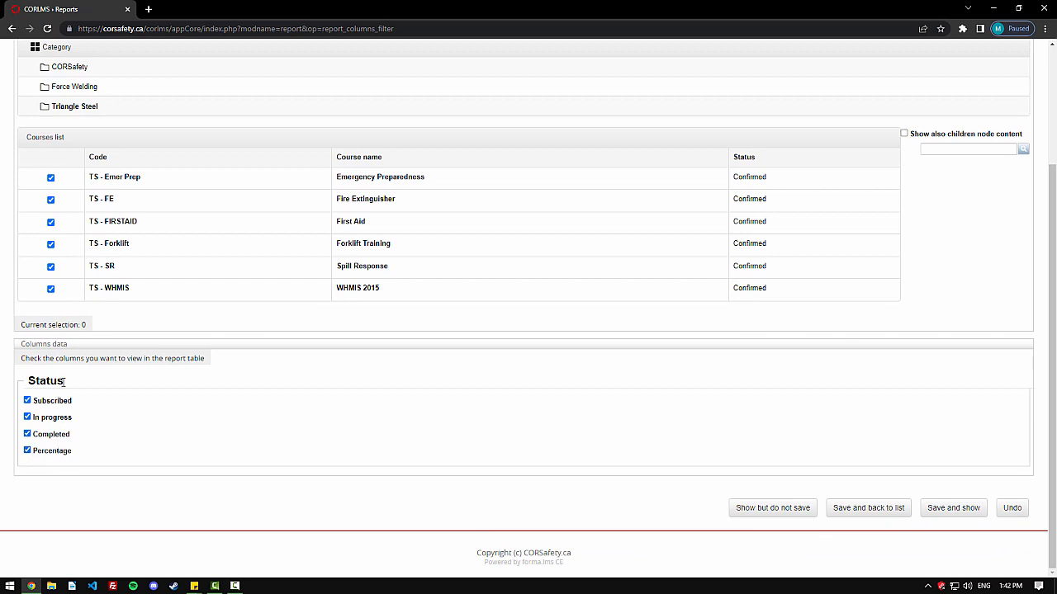
left_click_drag(63, 380, 28, 381)
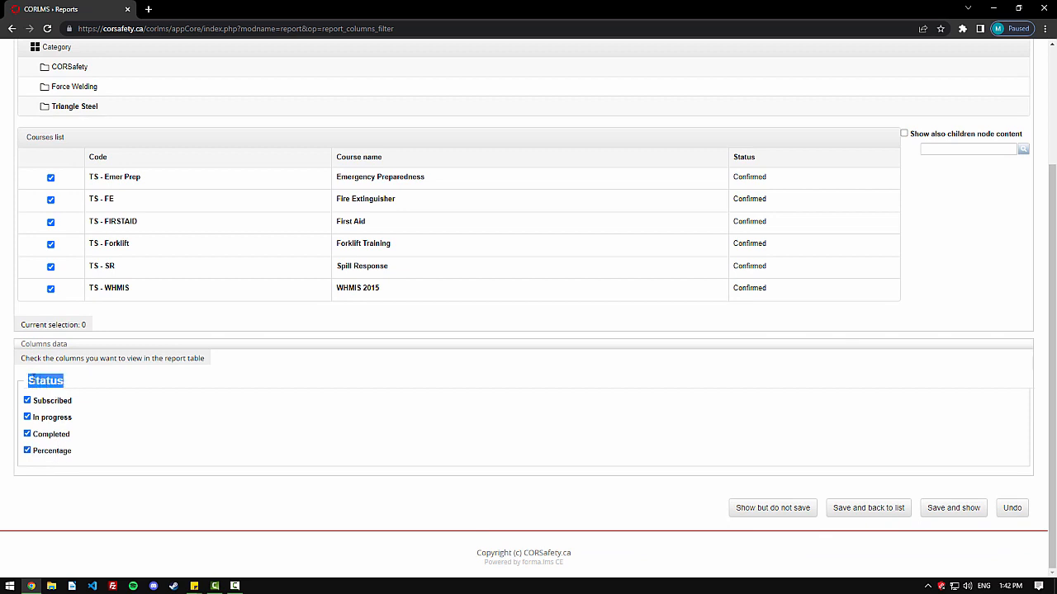
left_click(78, 388)
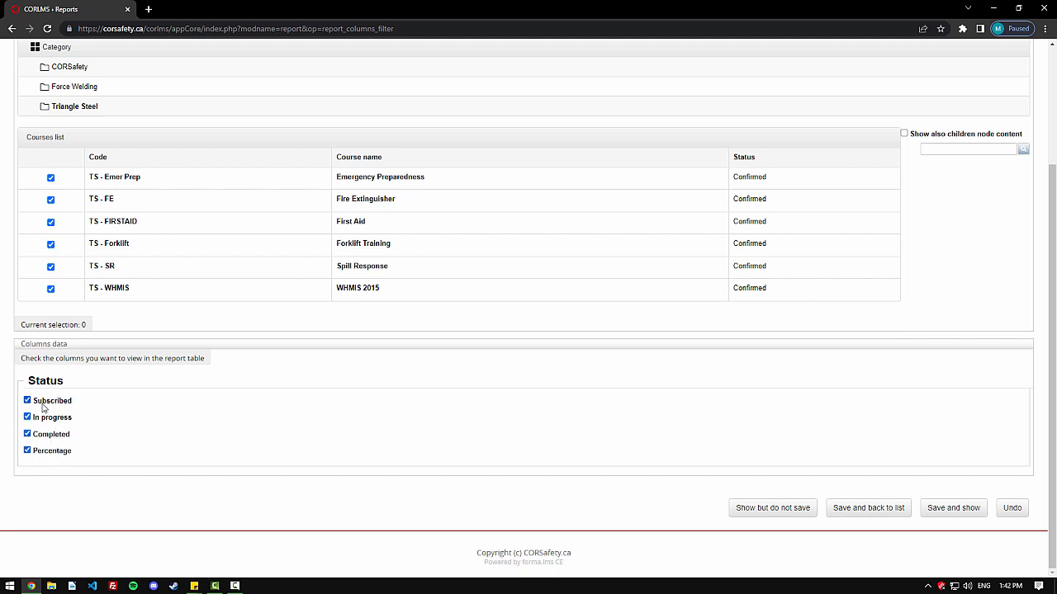
left_click(30, 454)
left_click_drag(74, 453, 36, 459)
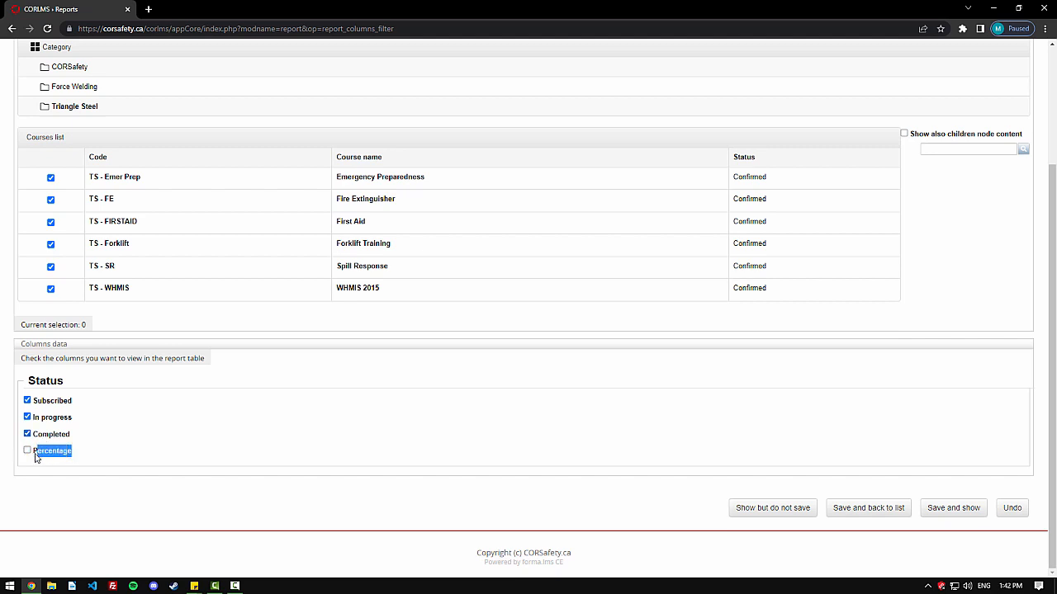
left_click(67, 488)
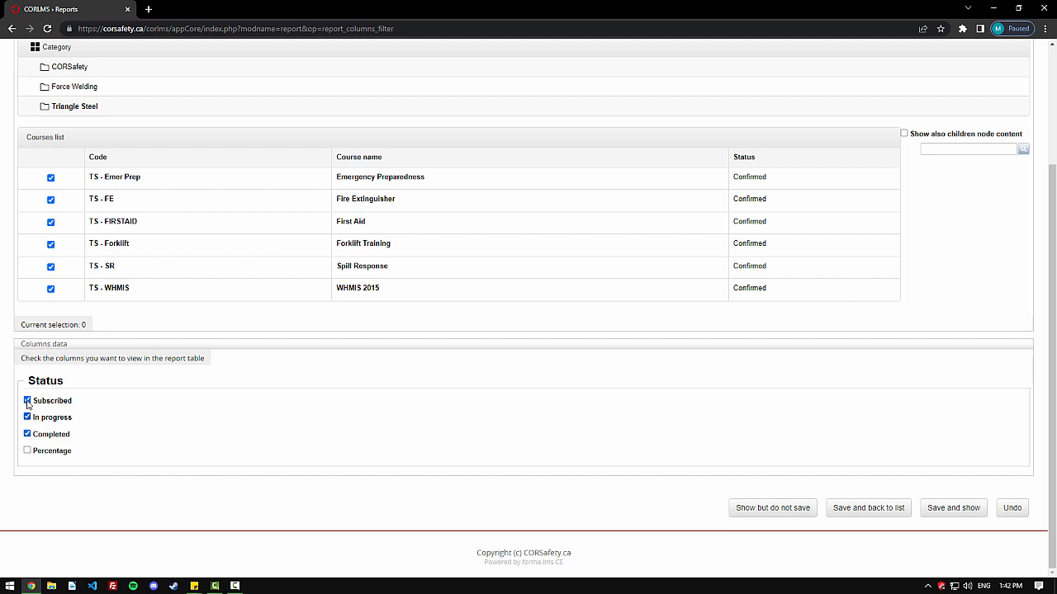
left_click_drag(73, 404, 34, 421)
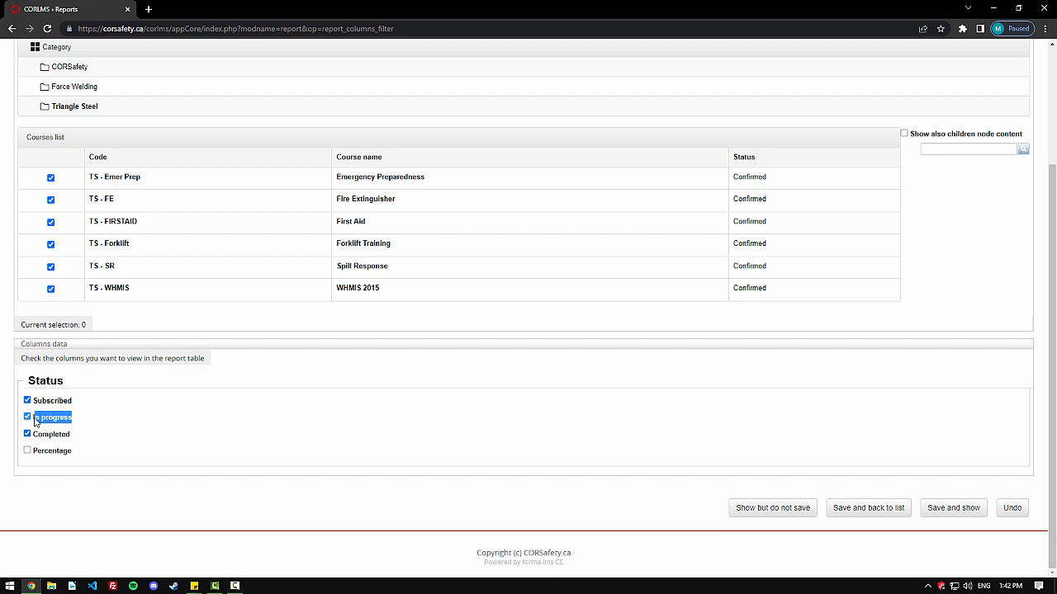
left_click_drag(76, 438, 33, 435)
left_click(92, 437)
left_click(947, 511)
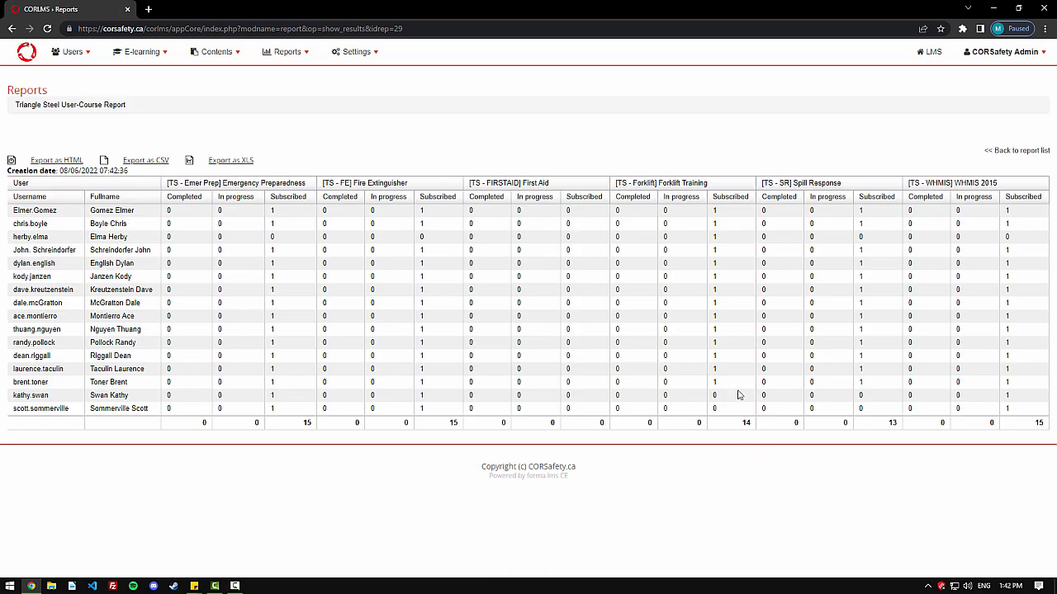
- Examine the report's users and their Emergency Preparedness subscription values, and return to the report list
left_click_drag(13, 213, 145, 362)
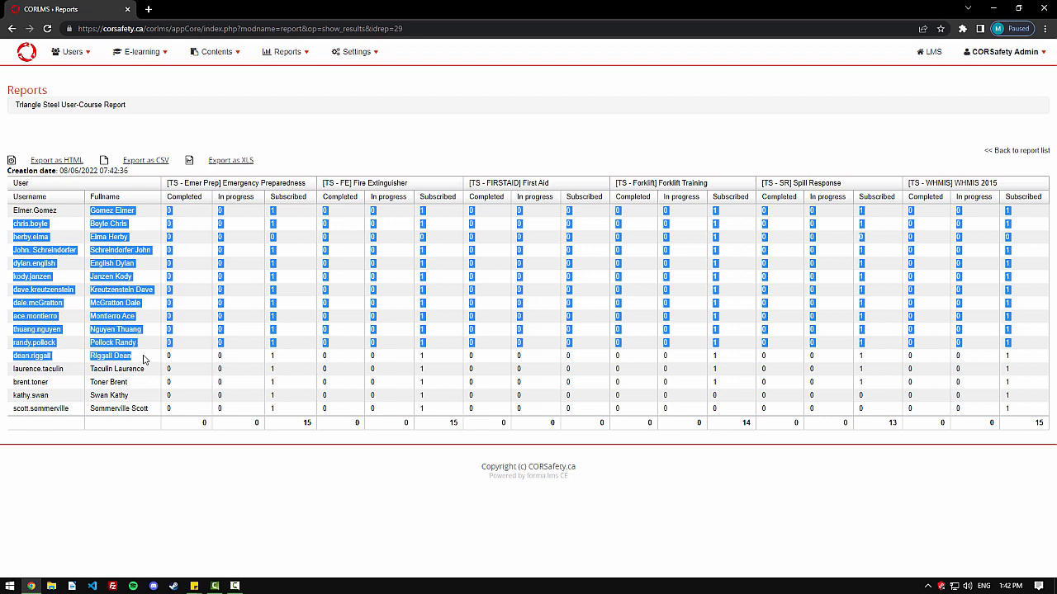
left_click(203, 183)
left_click_drag(175, 182, 312, 188)
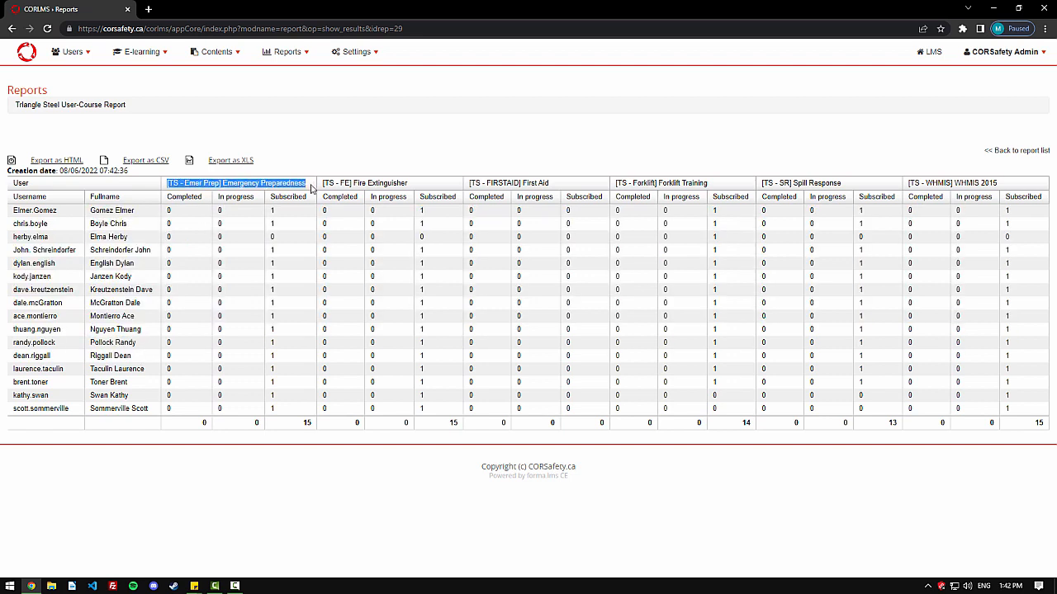
left_click(279, 213)
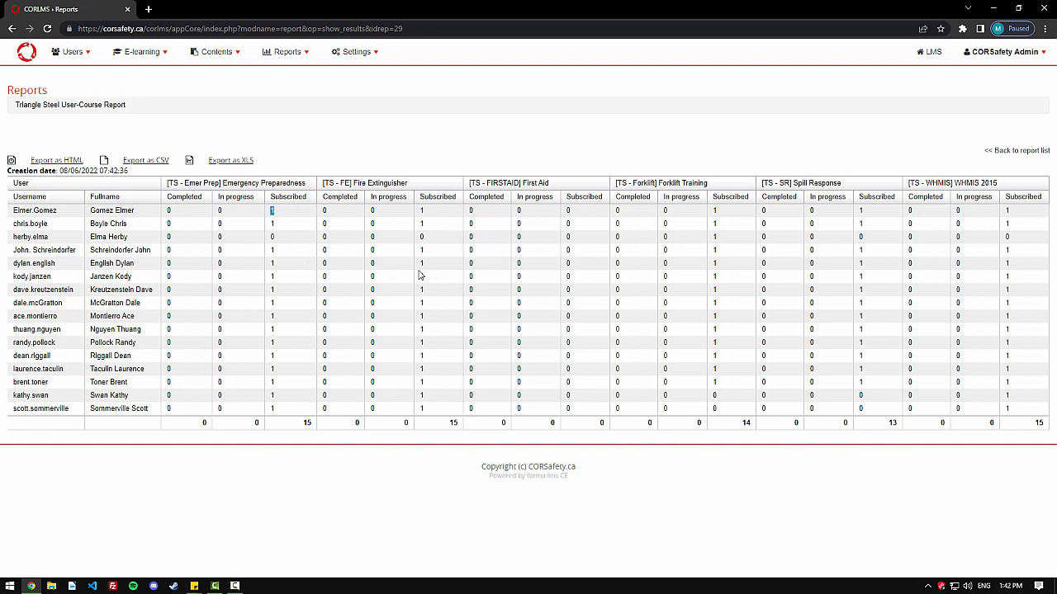
left_click(1001, 152)
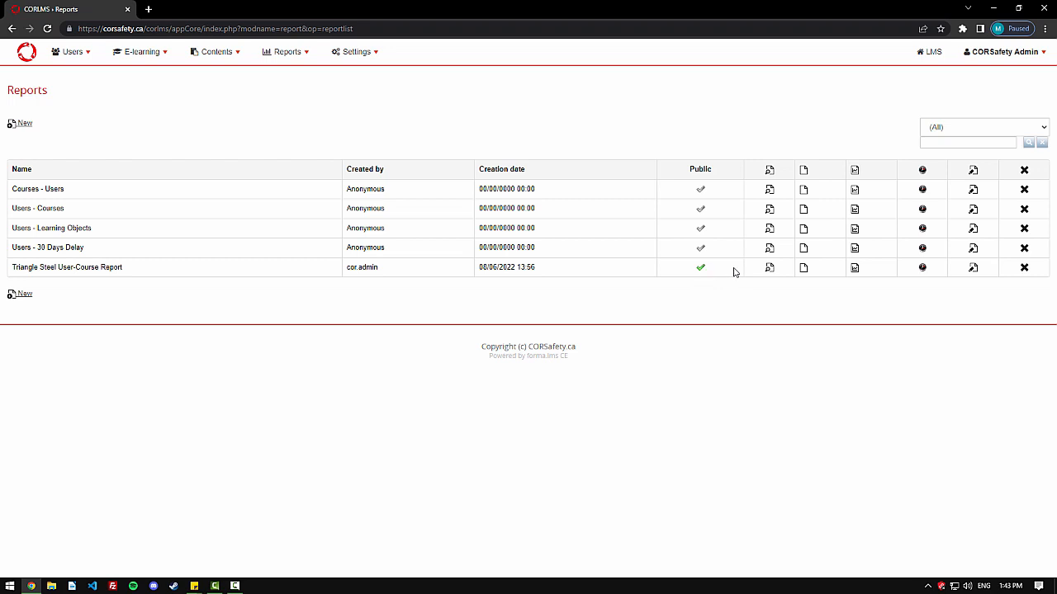
- Add a schedule to the Triangle Steel User-Course Report that runs every month on day 28 at 12:00 PM
left_click(923, 269)
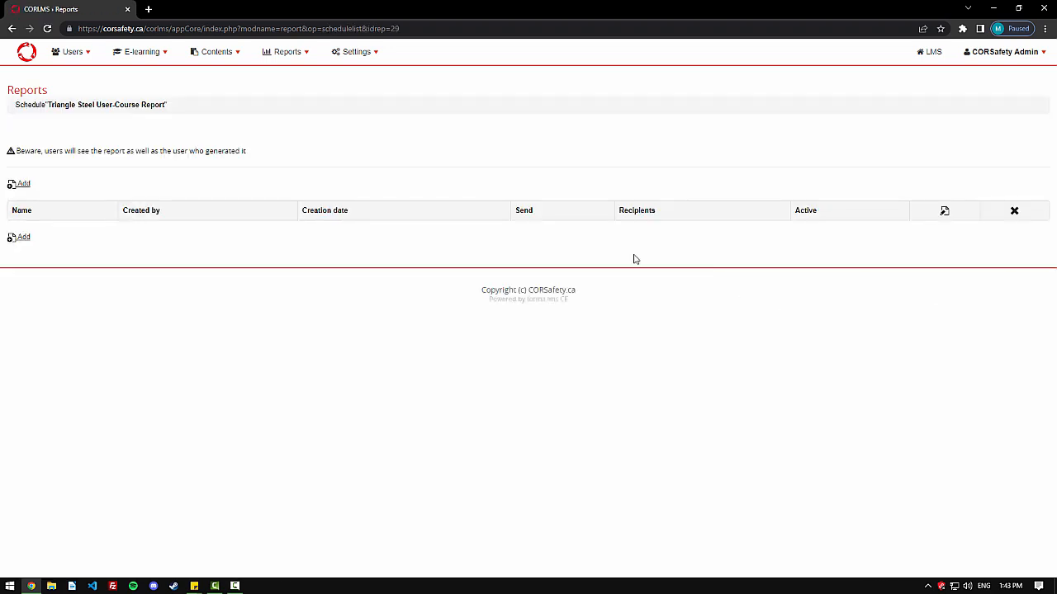
left_click(24, 184)
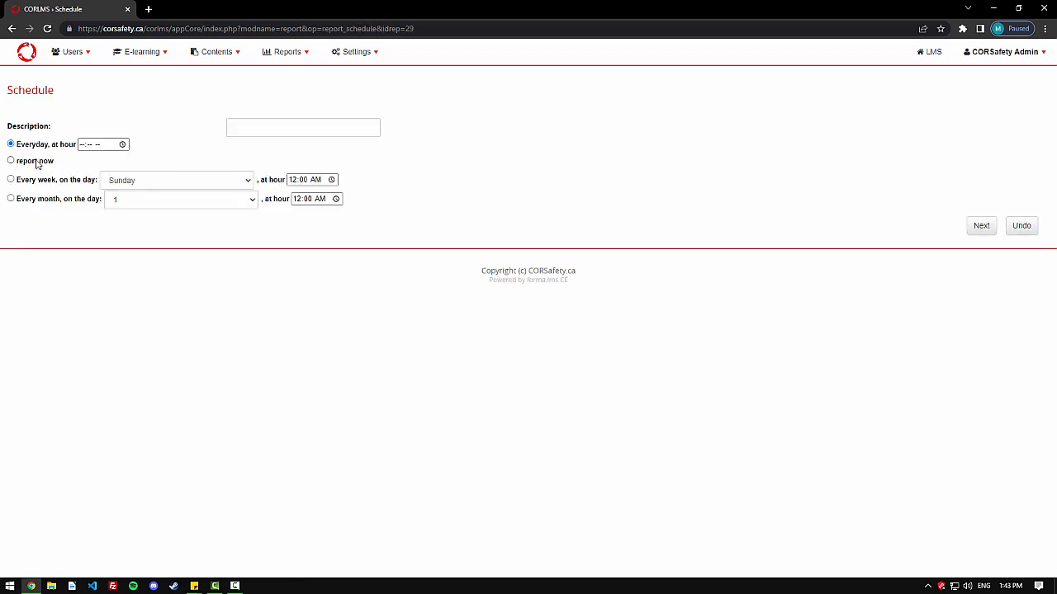
left_click(11, 199)
left_click(199, 200)
scroll(182, 355, "down", 3)
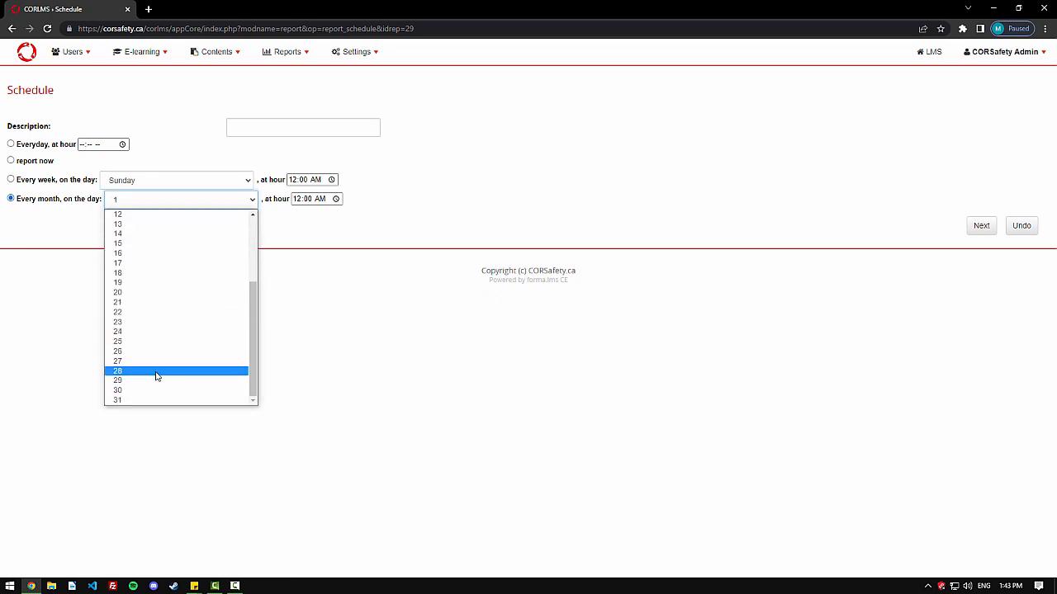
left_click(156, 372)
left_click(299, 199)
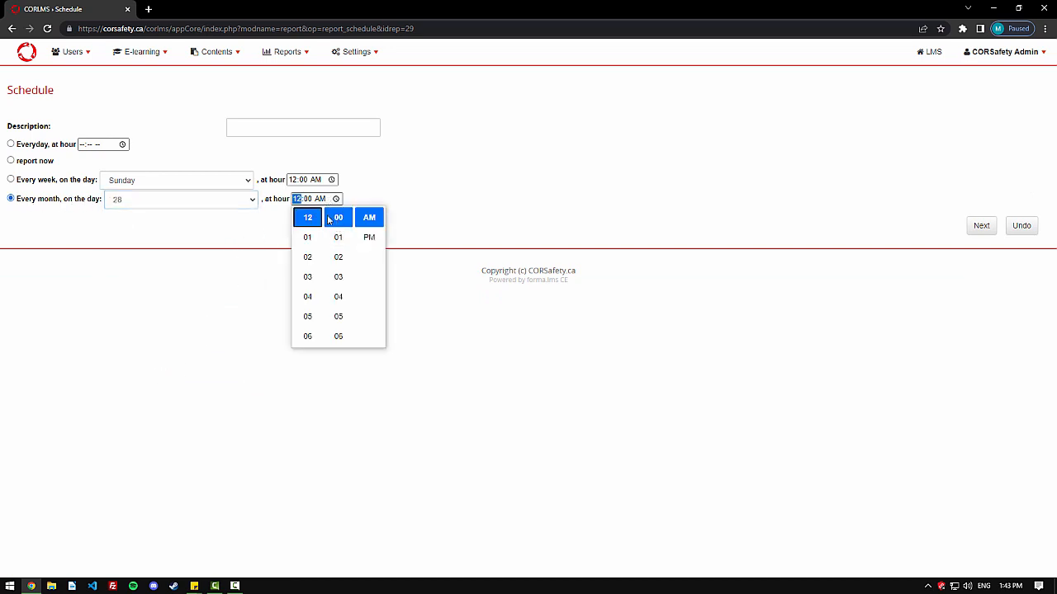
left_click(369, 237)
left_click(417, 206)
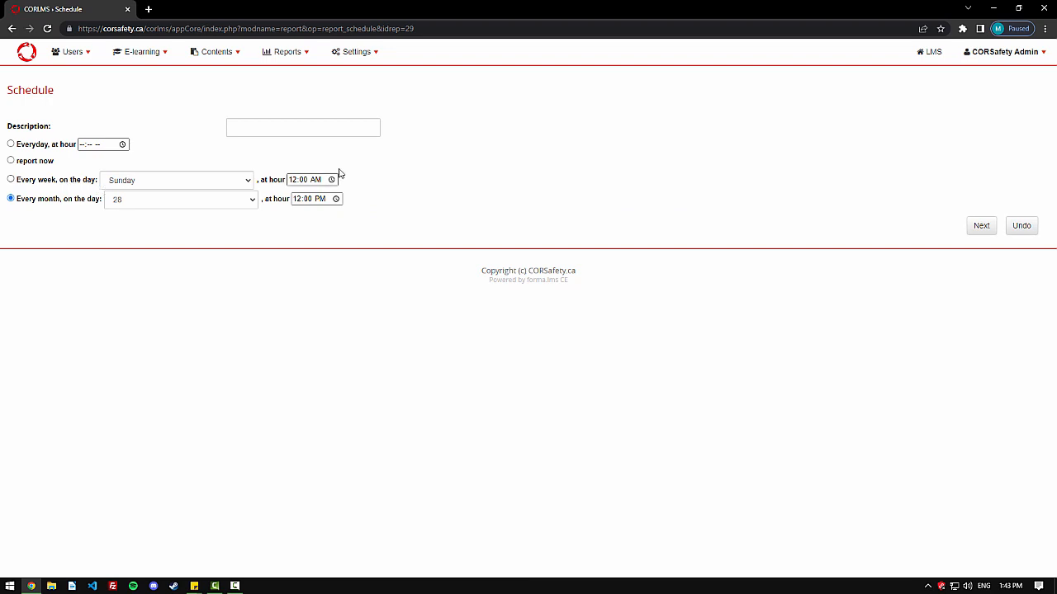
- Describe the schedule as "Monthly User-Course Report" and continue to the recipient selection
left_click(289, 127)
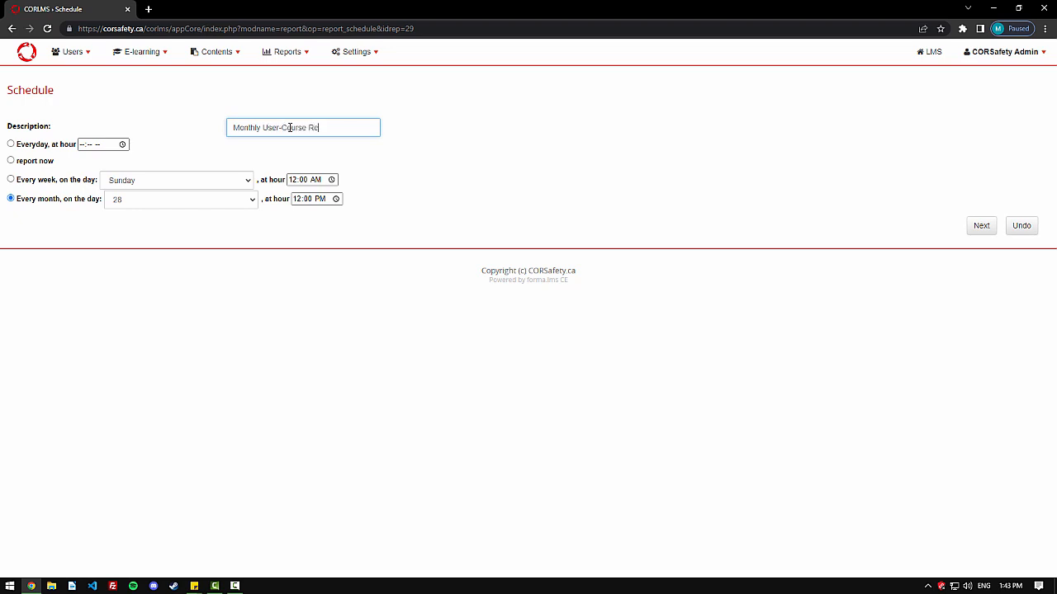
left_click(535, 183)
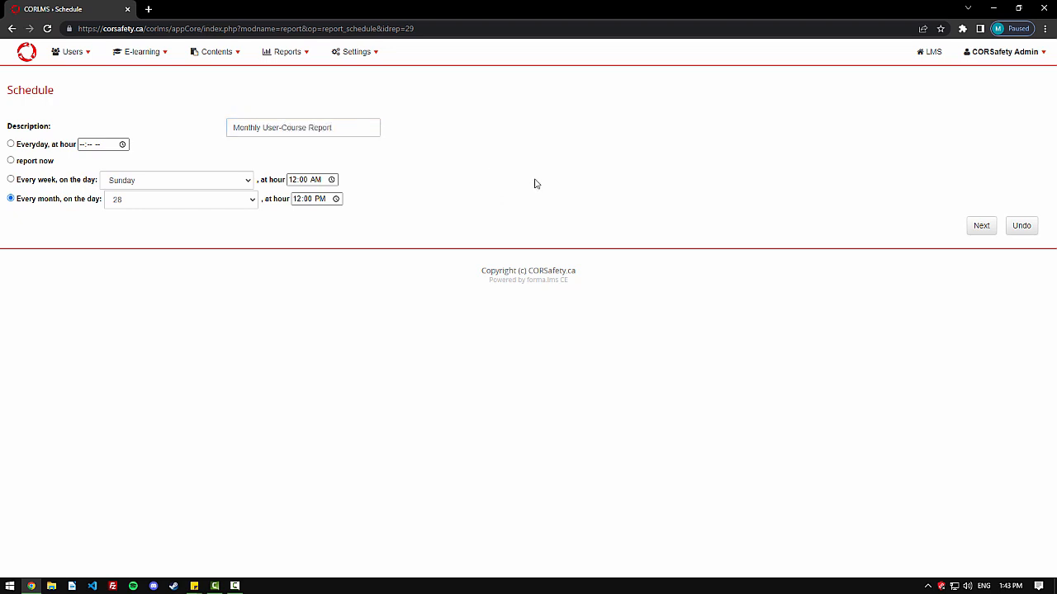
left_click(985, 229)
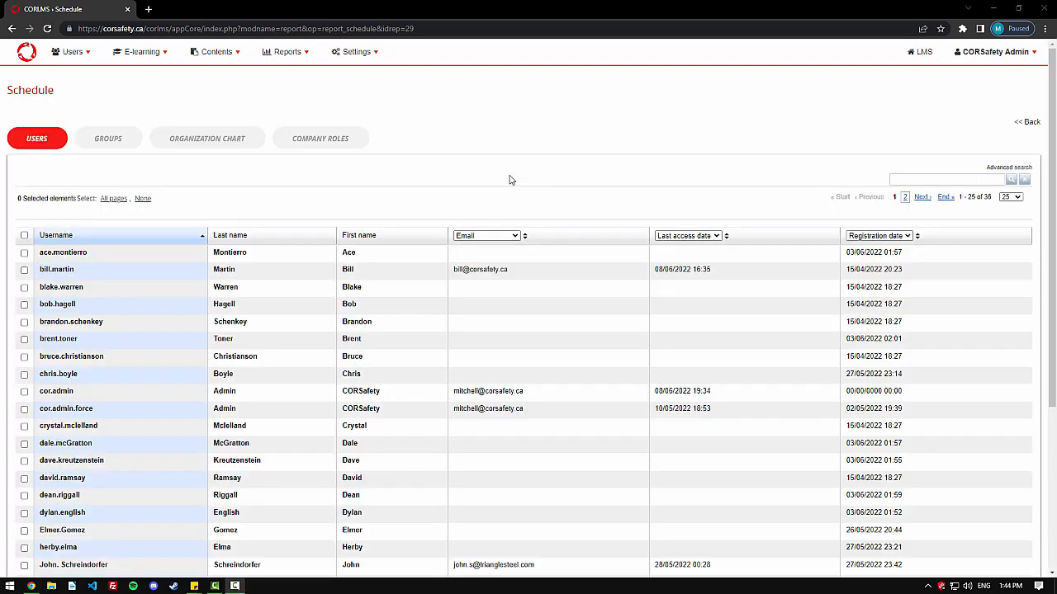
- Select cor.admin, the other CORSafety user with a corsafety.ca e-mail, and the Triangle Steel contact with a last access date as recipients, and save the schedule
scroll(508, 180, "down", 4)
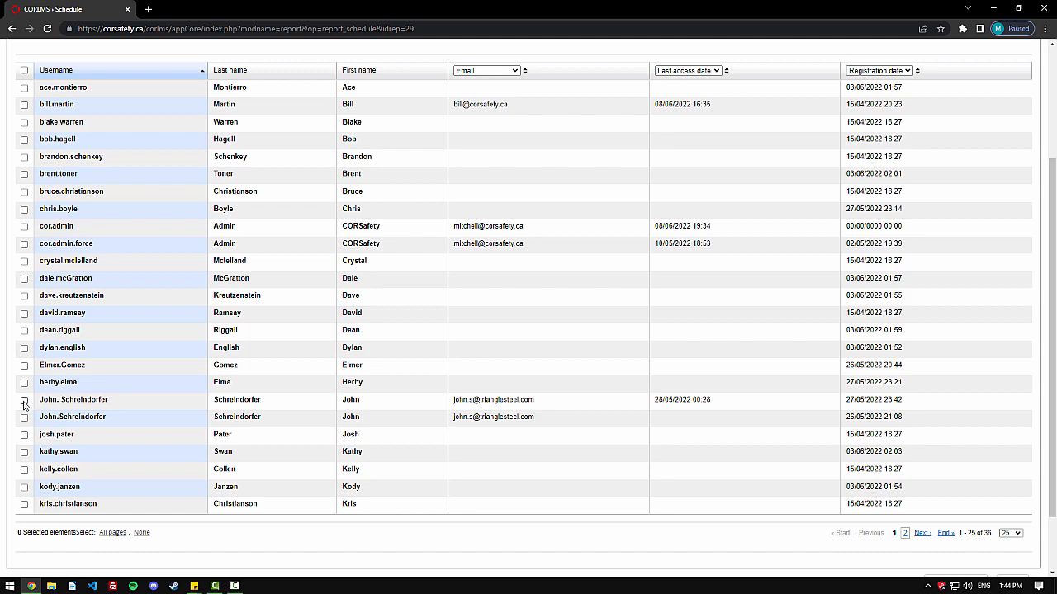
scroll(24, 402, "up", 1)
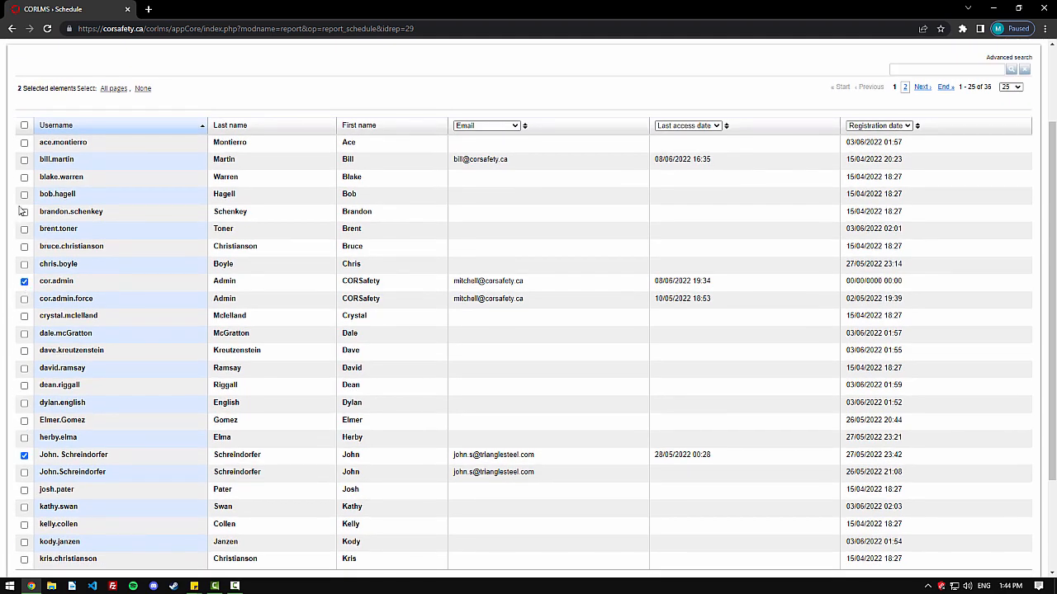
left_click(25, 162)
scroll(411, 181, "down", 1)
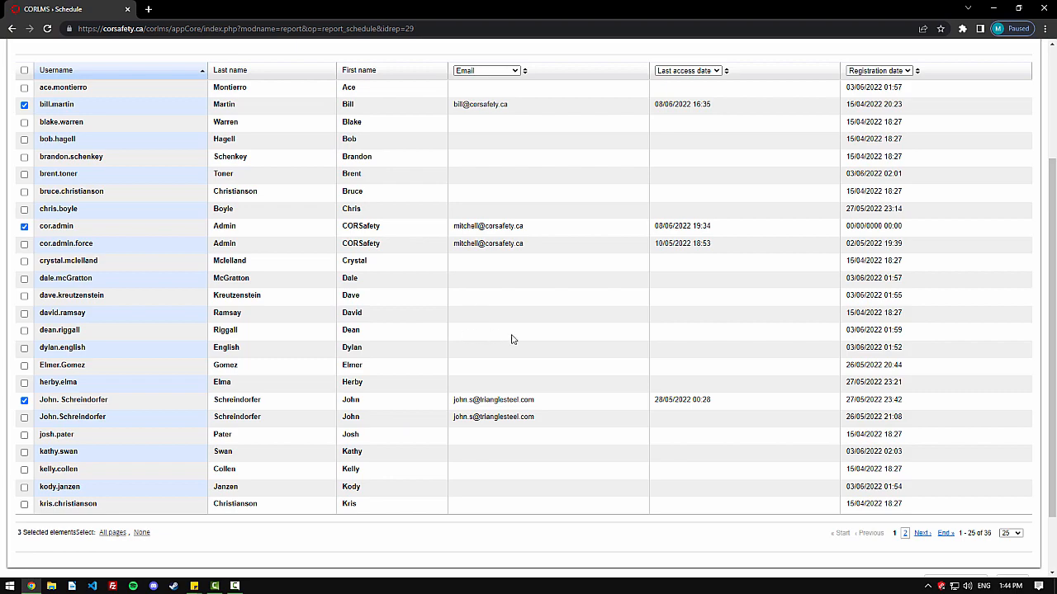
scroll(815, 356, "up", 3)
scroll(788, 248, "down", 4)
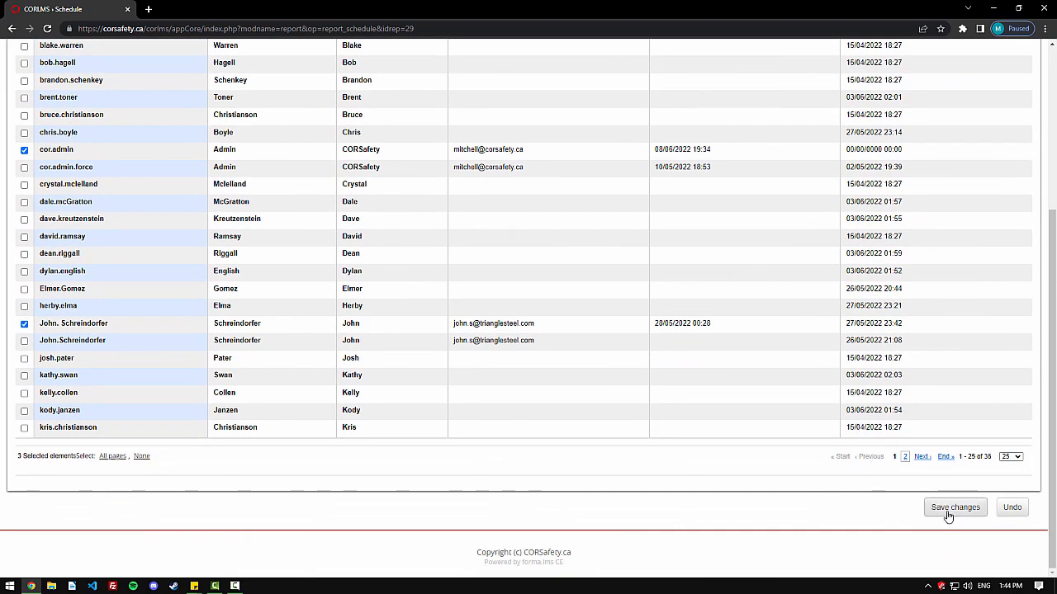
left_click(949, 513)
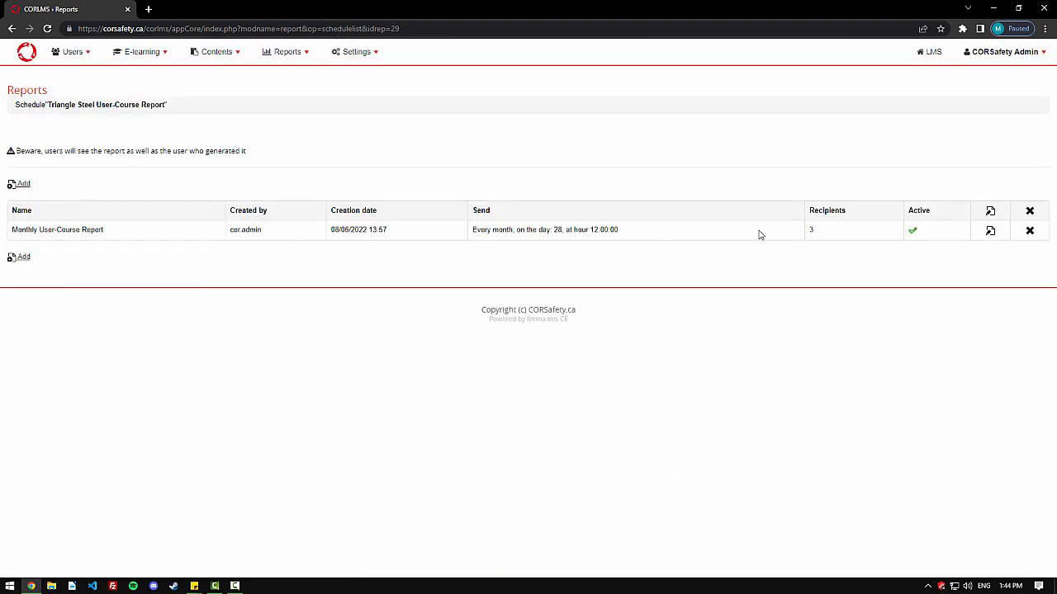
- Edit the Monthly User-Course Report schedule to add the Triangle Steel Administration company role as a recipient, and save the changes
left_click_drag(831, 212, 831, 213)
left_click(981, 227)
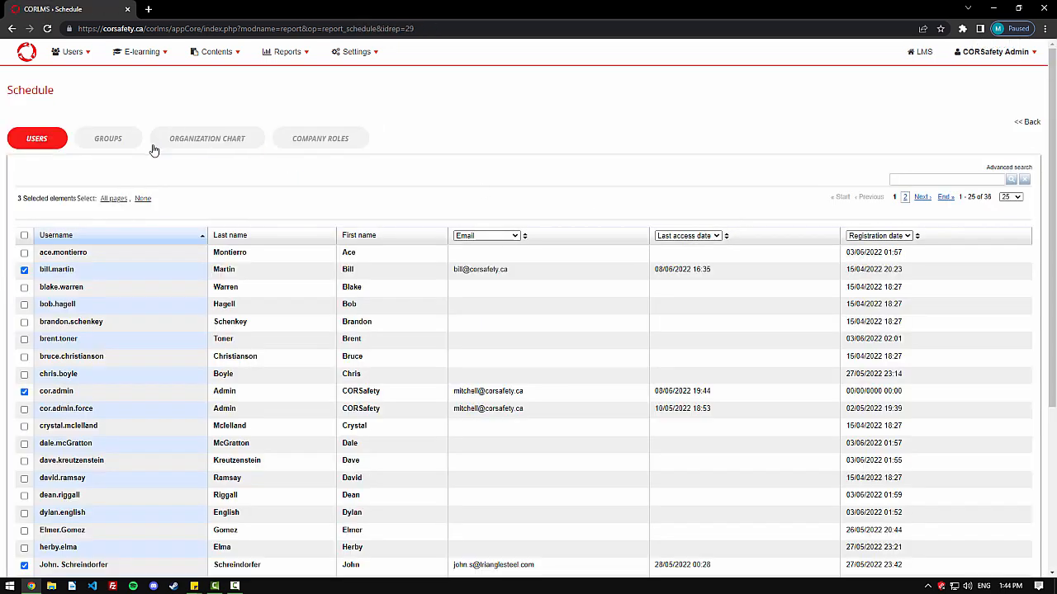
left_click(313, 139)
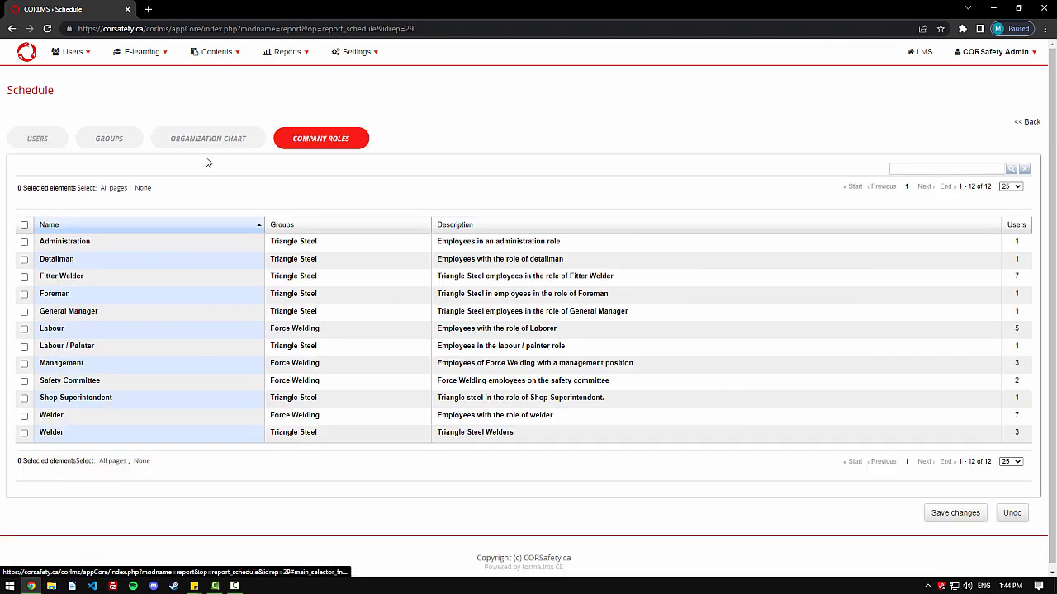
scroll(274, 177, "down", 1)
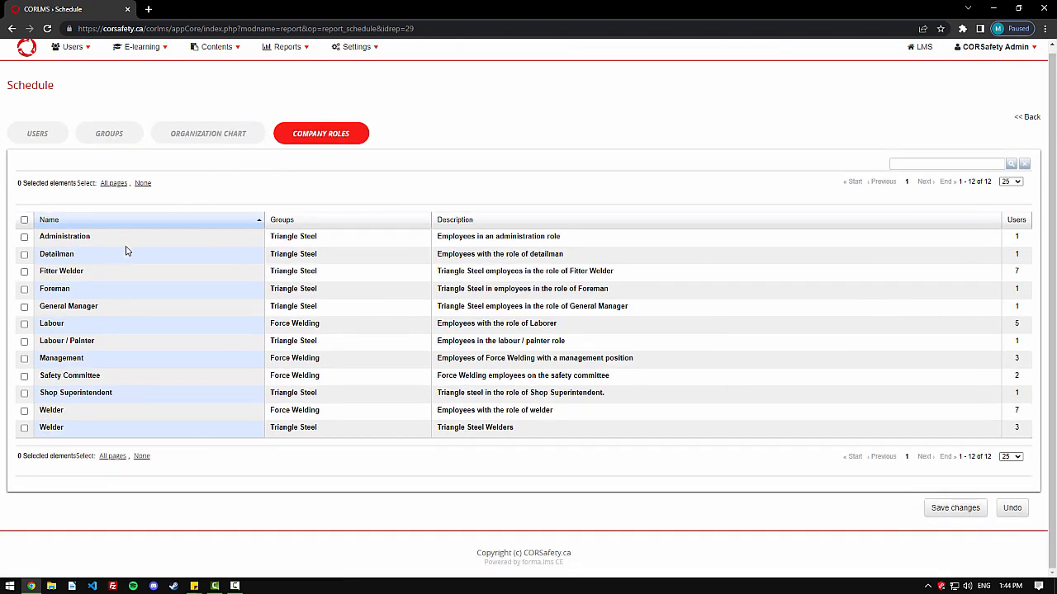
triple_click(298, 240)
left_click_drag(88, 239, 38, 241)
left_click(24, 237)
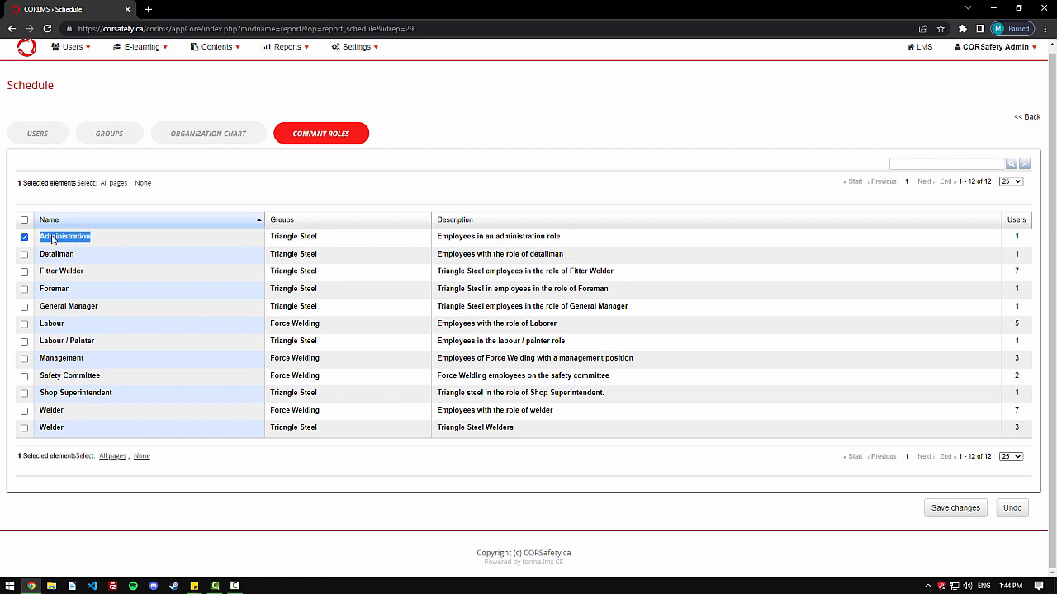
left_click(24, 237)
left_click(24, 237)
left_click(956, 516)
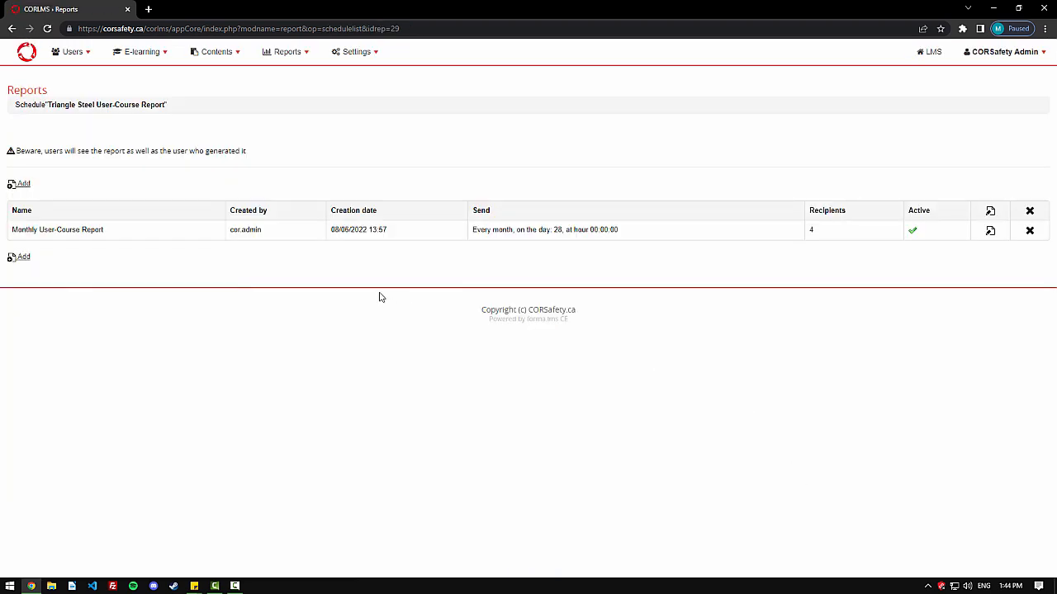
- Check the schedule's recipient count, and return to the report list to check the Triangle Steel User-Course Report's creation date
double_click(811, 231)
left_click(826, 245)
mouse_move(283, 60)
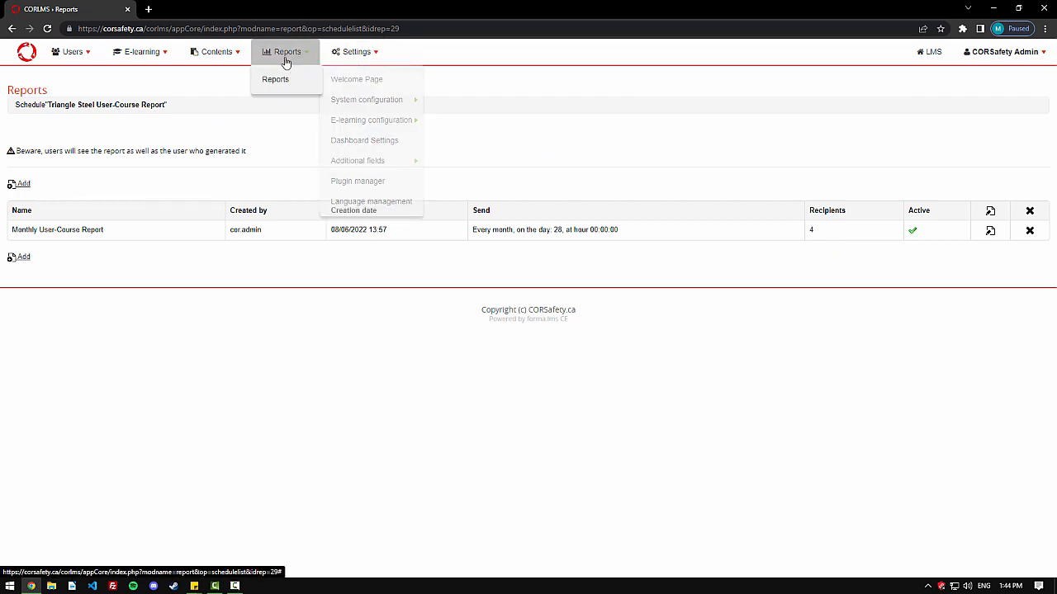
left_click(275, 81)
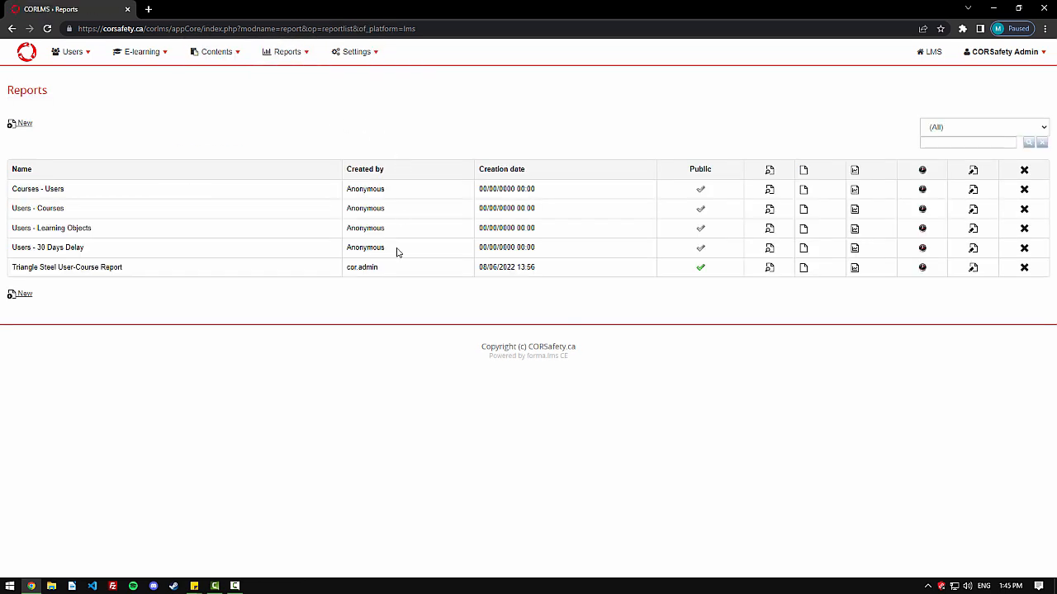
left_click_drag(550, 273, 473, 277)
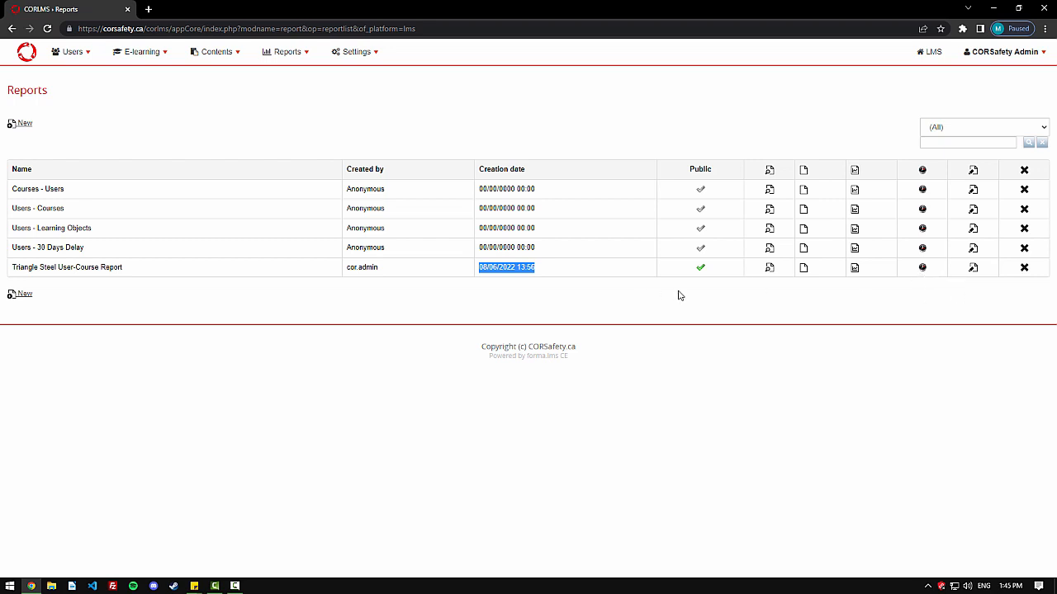
left_click(483, 293)
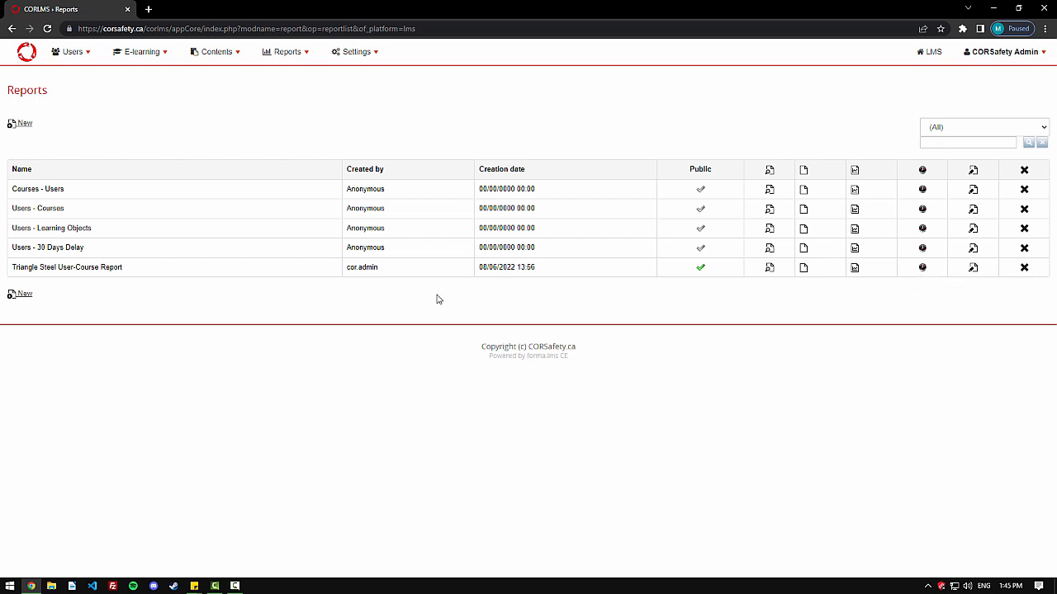